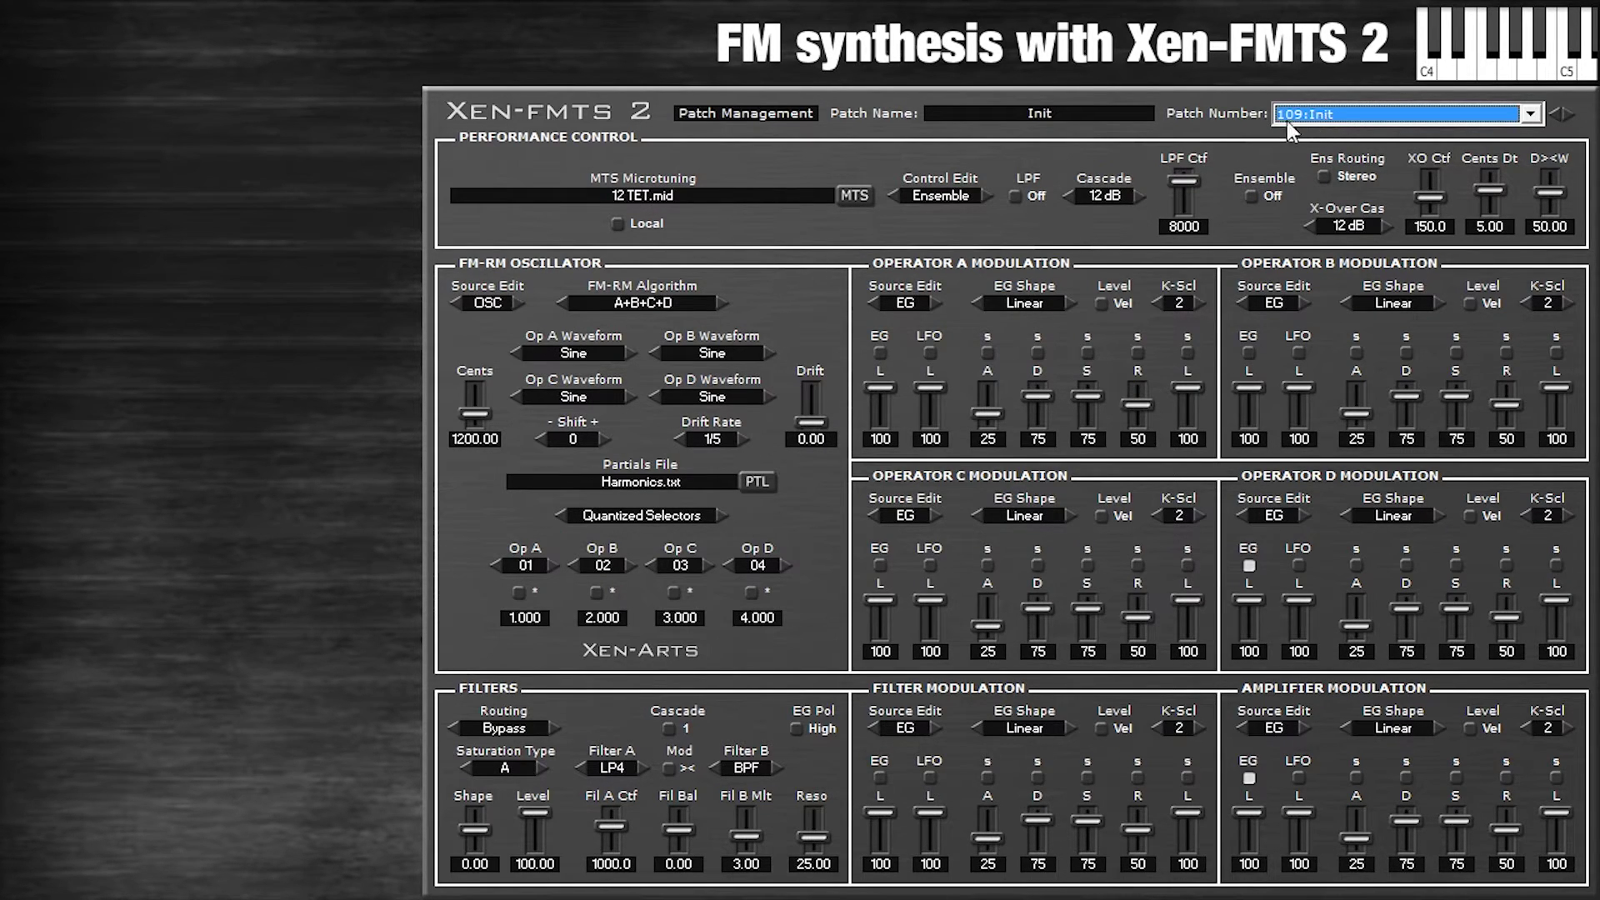
- Set the FM-RM oscillator's algorithm to A>B>C>D
{"action": "left_click", "coordinate": [1217, 122]}
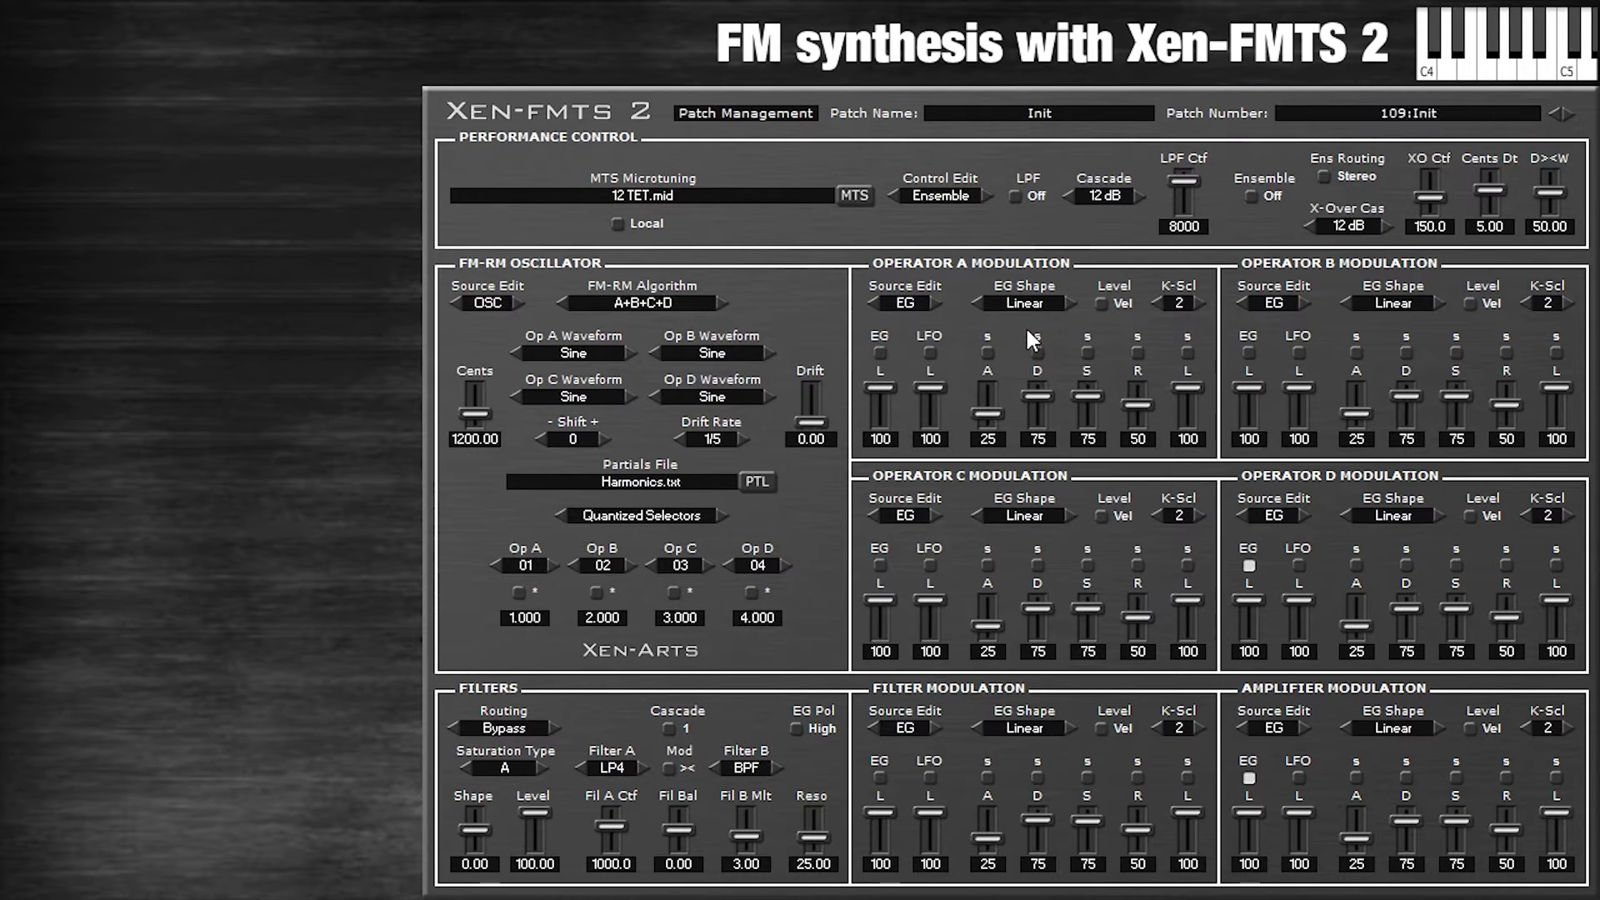
{"action": "left_click", "coordinate": [653, 303]}
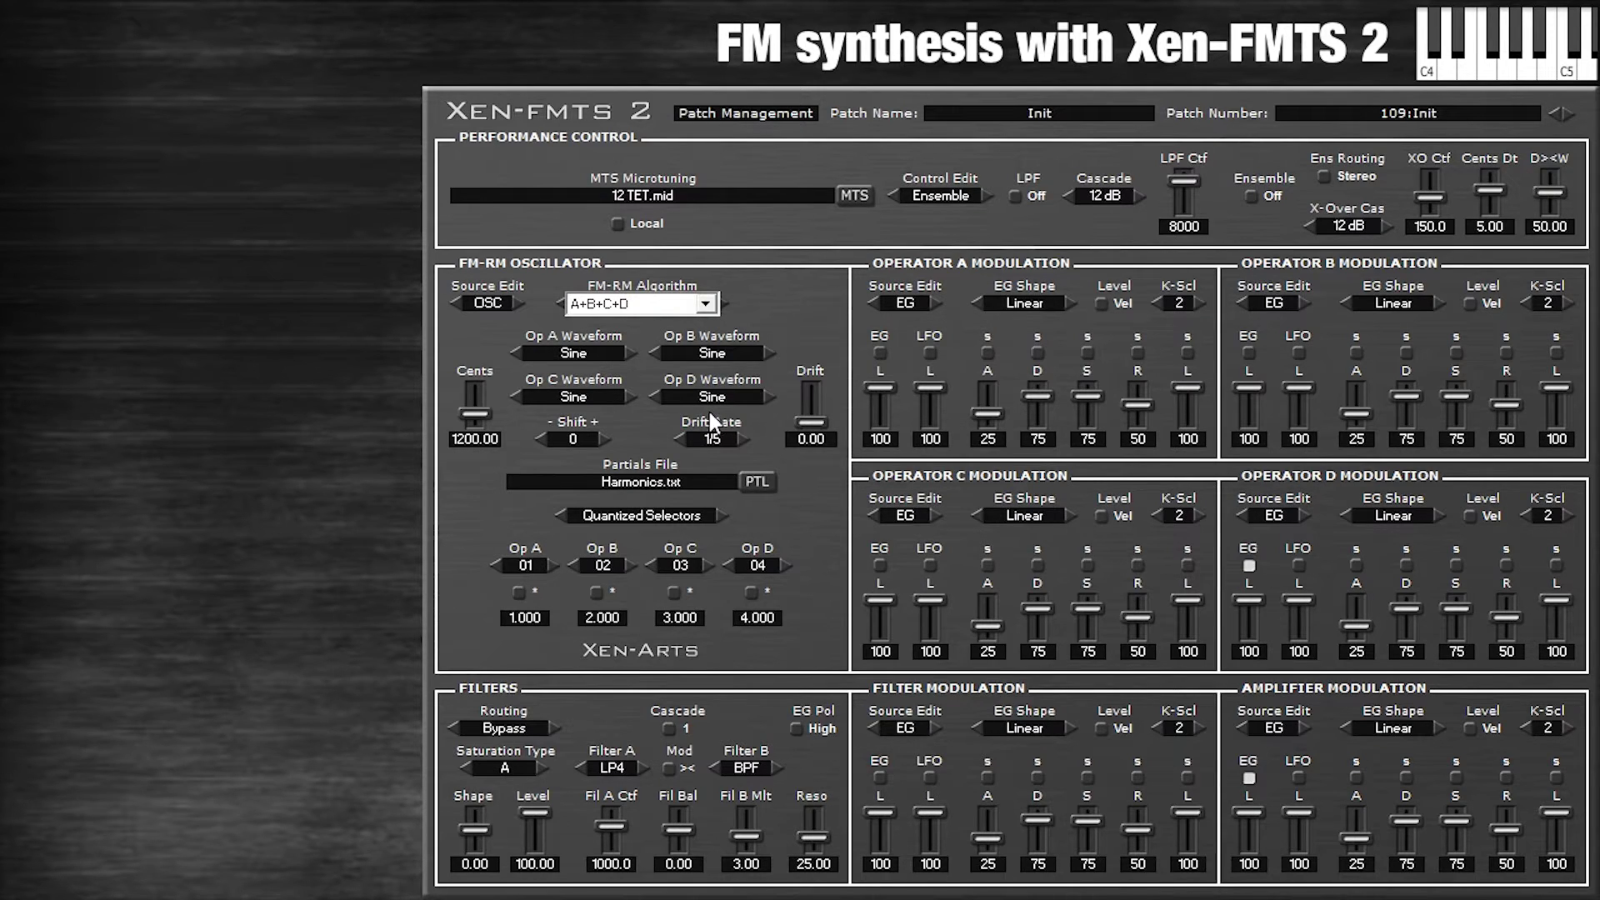
{"action": "left_click", "coordinate": [645, 341]}
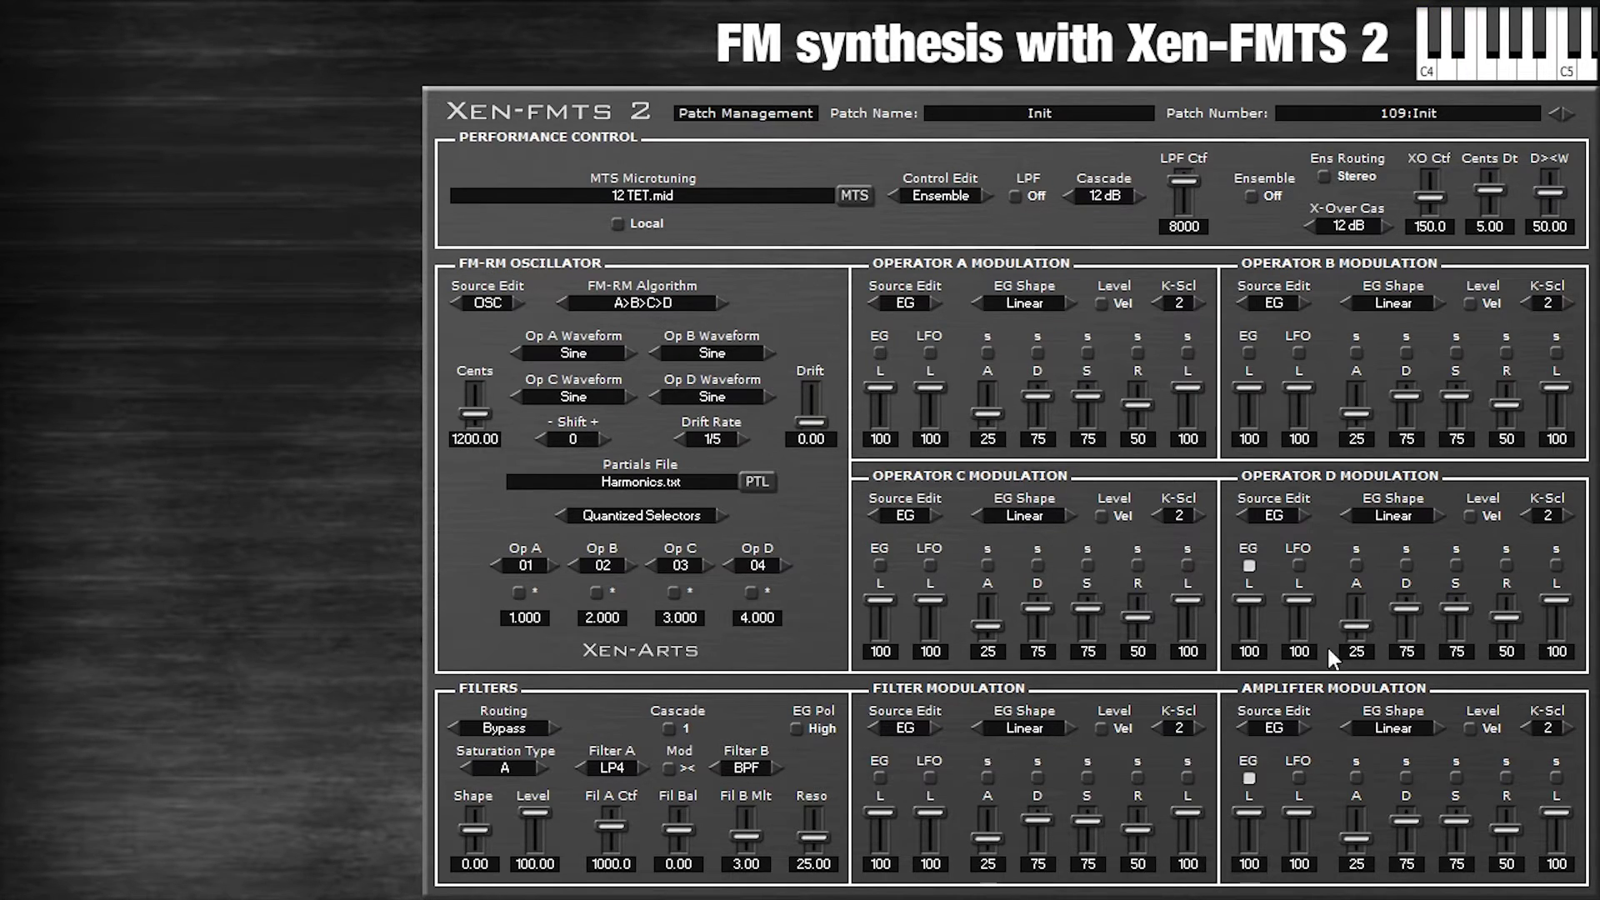
- Set operator D's waveform to Soft Ramp and its partial to 01
{"action": "left_click", "coordinate": [769, 397]}
{"action": "left_click", "coordinate": [769, 396]}
{"action": "left_click", "coordinate": [769, 396]}
{"action": "left_click", "coordinate": [658, 397]}
{"action": "left_click", "coordinate": [727, 565]}
{"action": "left_click", "coordinate": [727, 565]}
{"action": "left_click", "coordinate": [727, 564]}
- Set the envelope attack to 70 for operator C and 11 for operator D, and set operator D's partial to 02
{"action": "left_click_drag", "start_coordinate": [987, 614], "coordinate": [984, 511]}
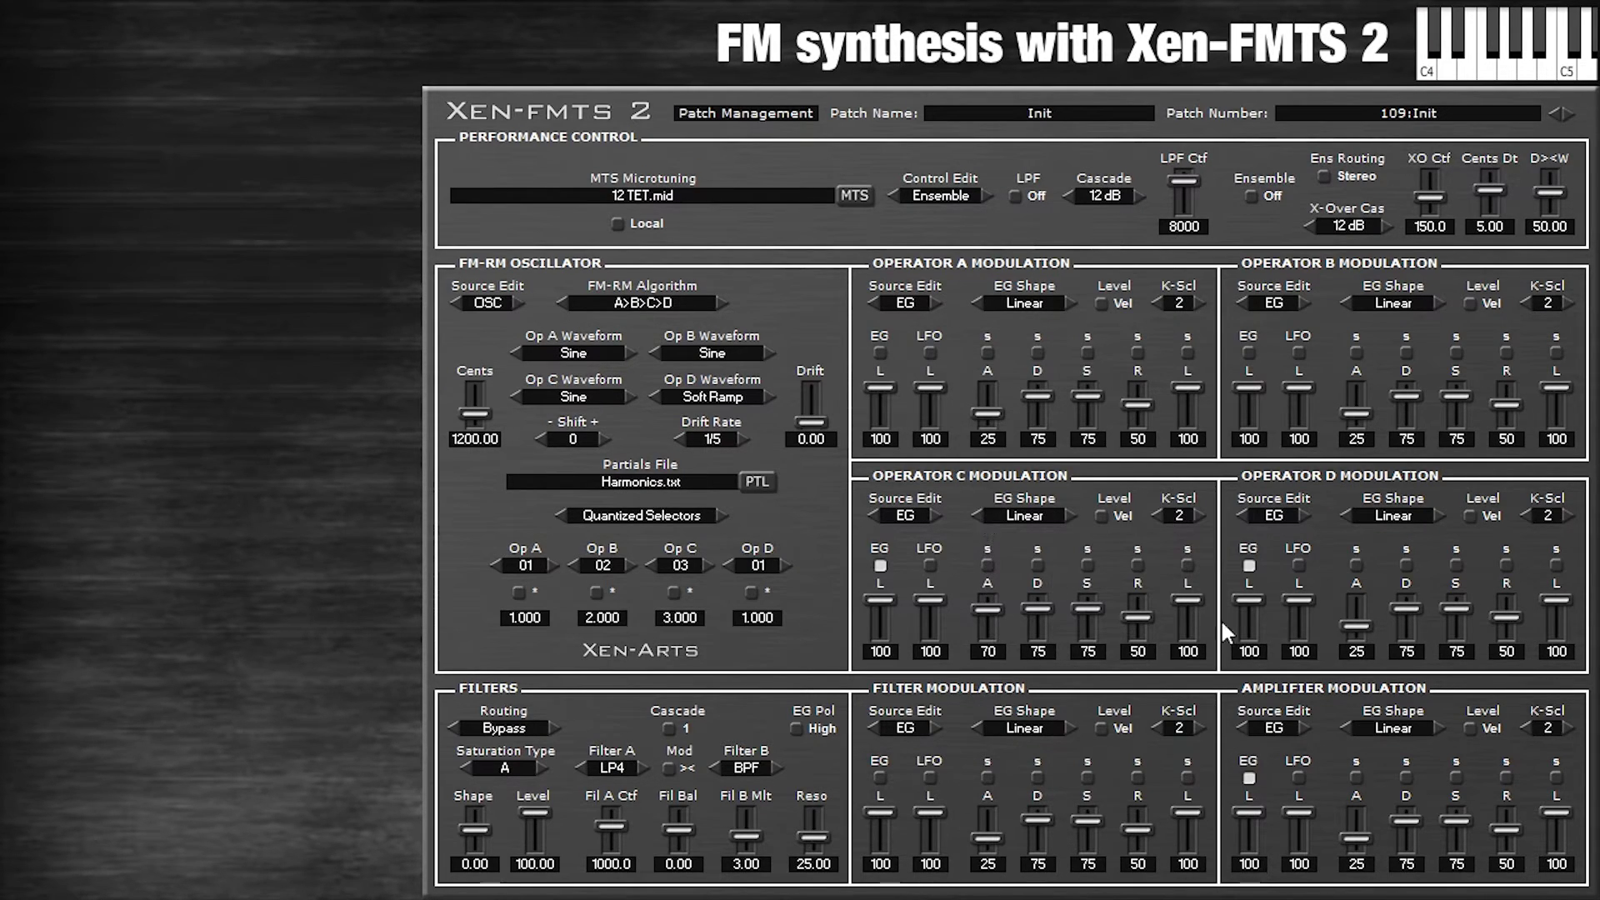
{"action": "left_click_drag", "start_coordinate": [1363, 671], "coordinate": [1366, 679]}
{"action": "left_click", "coordinate": [785, 565]}
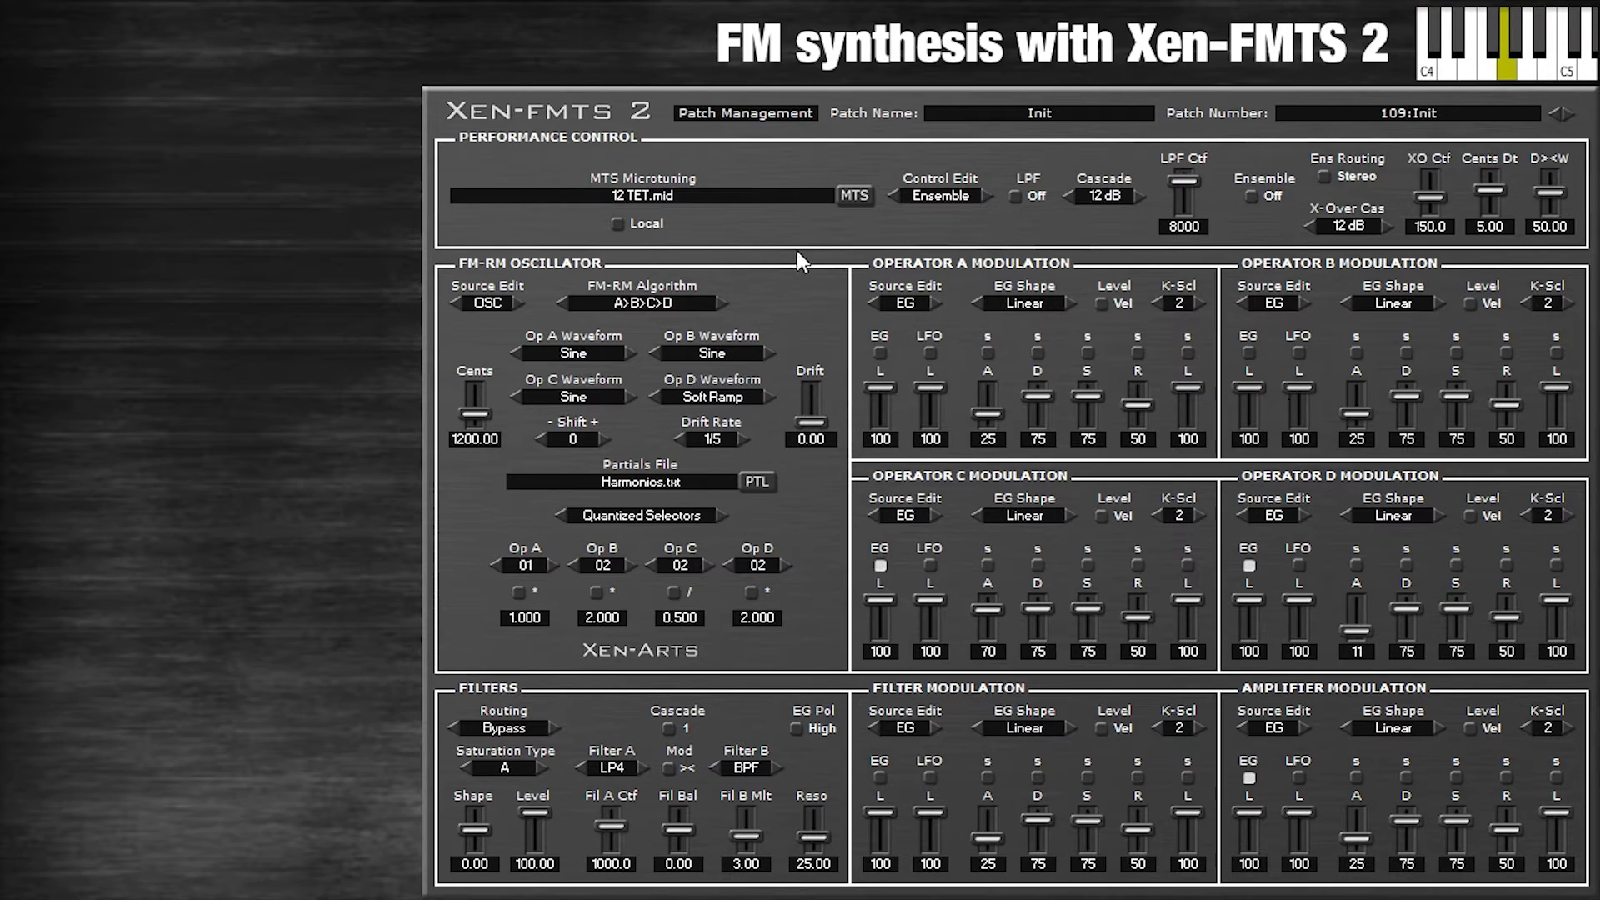
- Set operator D's waveform to Sine and operator C's to Soft Ramp, with the partials of both operators at 02
{"action": "left_click", "coordinate": [653, 397]}
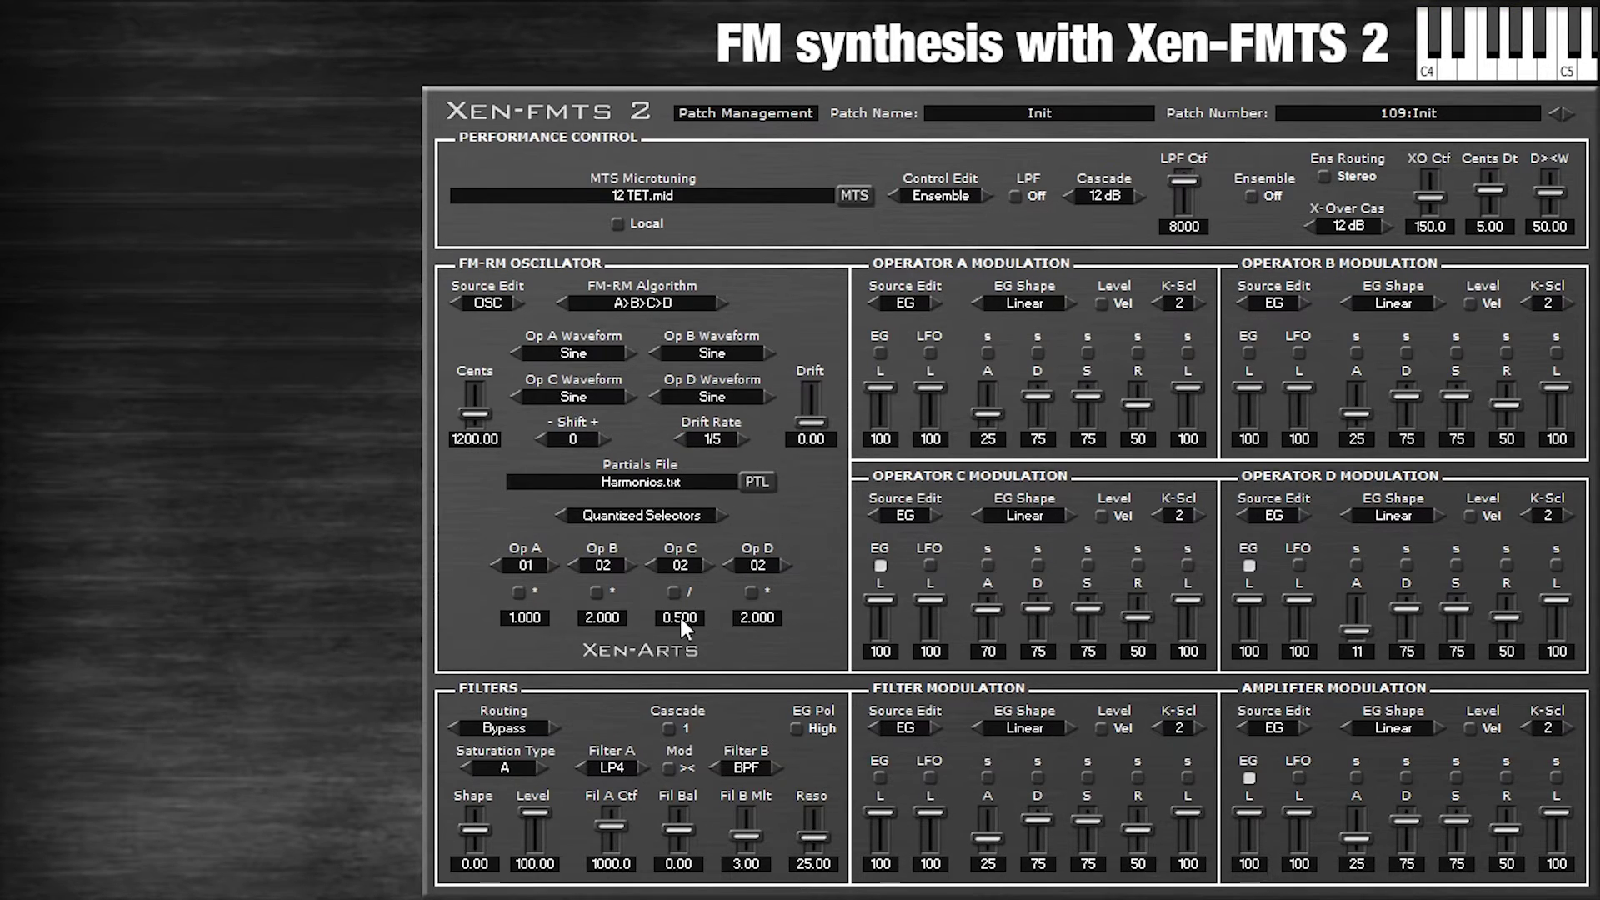
{"action": "left_click", "coordinate": [704, 566]}
{"action": "left_click", "coordinate": [705, 566]}
{"action": "left_click", "coordinate": [783, 564]}
{"action": "left_click", "coordinate": [729, 565]}
{"action": "left_click", "coordinate": [652, 565]}
{"action": "left_click", "coordinate": [625, 396]}
{"action": "left_click", "coordinate": [625, 397]}
- Shape operator C's envelope with an attack of 15 and a sustain of 100
{"action": "left_click_drag", "start_coordinate": [998, 656], "coordinate": [1311, 607]}
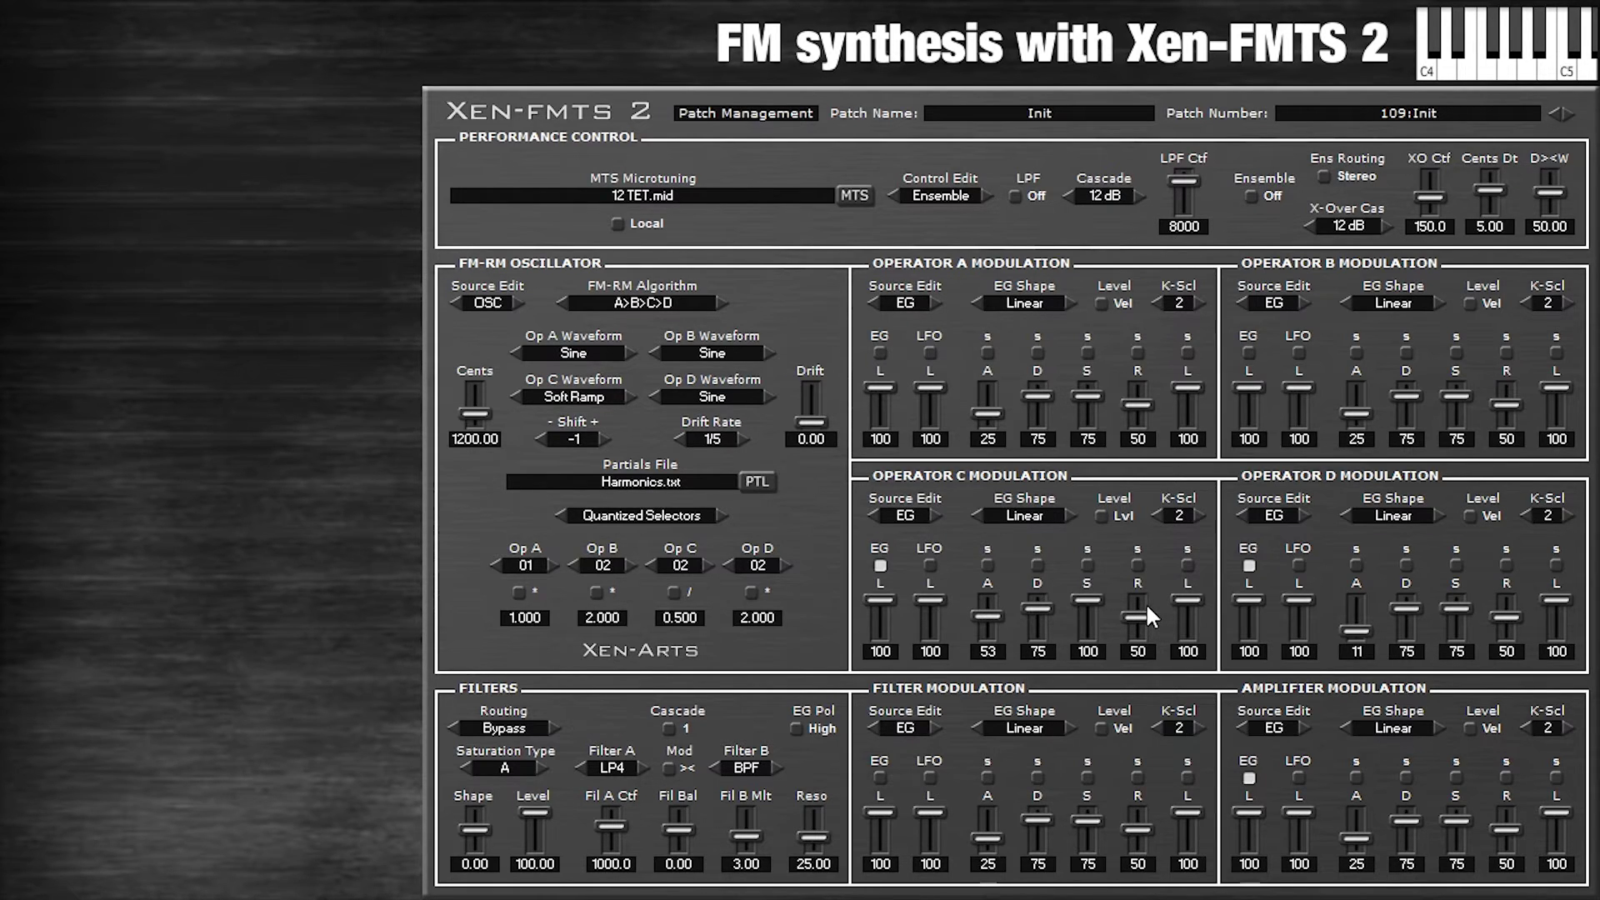
{"action": "left_click_drag", "start_coordinate": [988, 613], "coordinate": [1002, 489]}
{"action": "left_click_drag", "start_coordinate": [987, 600], "coordinate": [987, 656]}
{"action": "scroll", "coordinate": [988, 600], "scroll_direction": "up", "scroll_amount": 2}
{"action": "left_click_drag", "start_coordinate": [1088, 716], "coordinate": [1085, 870]}
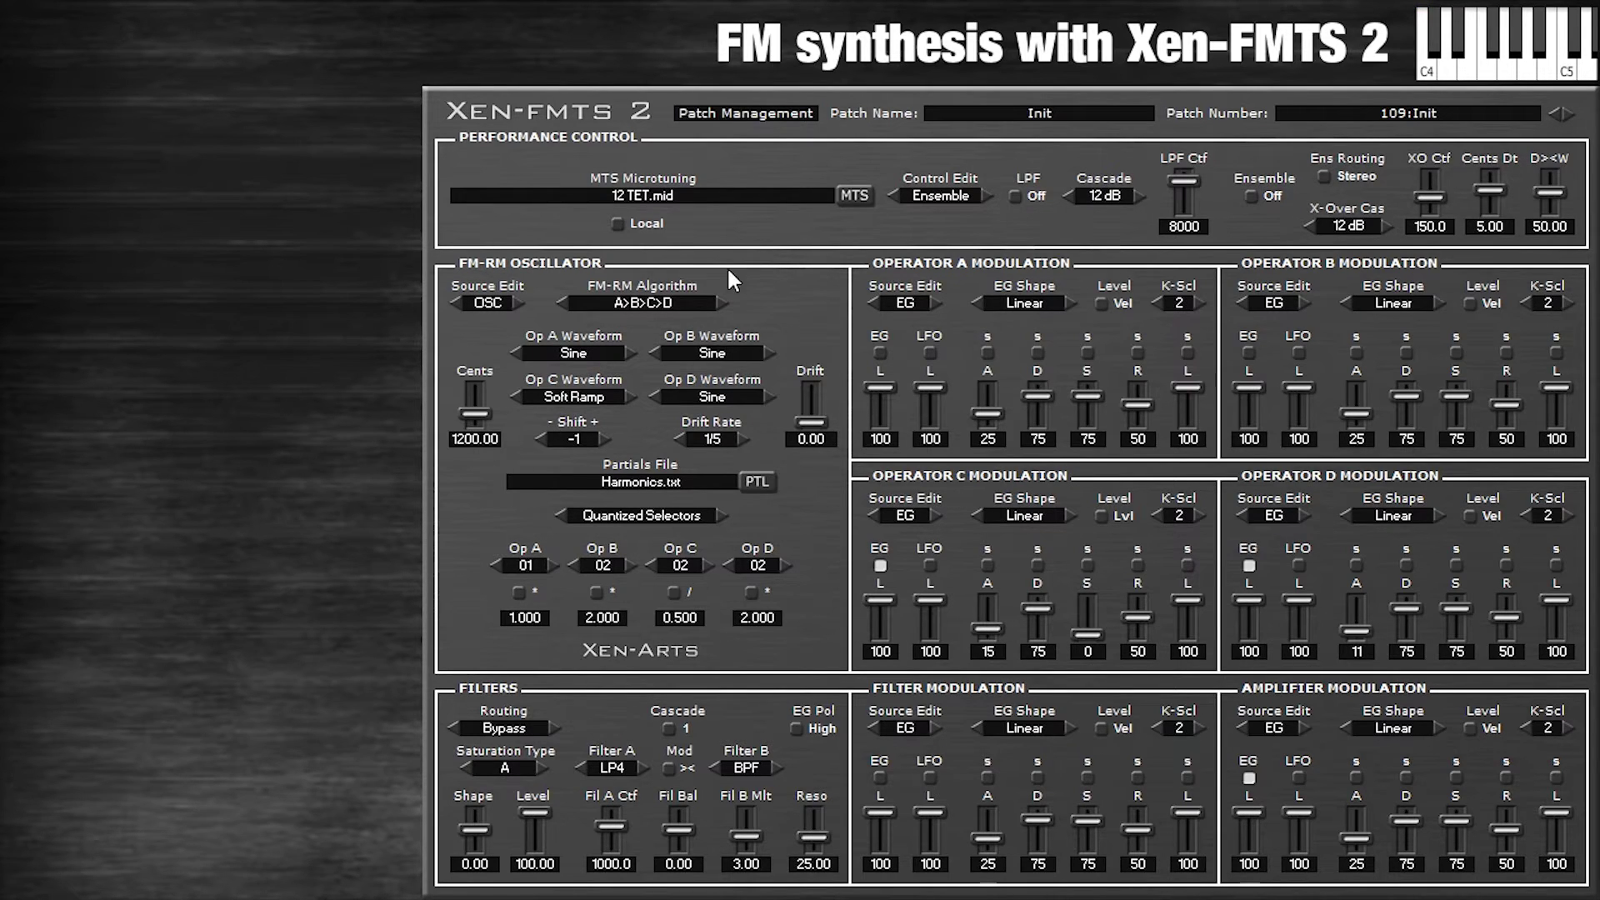
{"action": "left_click_drag", "start_coordinate": [1083, 633], "coordinate": [1104, 327]}
- Enable operator B's envelope and LFO, setting the envelope's attack to 77 and its sustain to 100
{"action": "left_click", "coordinate": [650, 565]}
{"action": "left_click", "coordinate": [648, 564]}
{"action": "left_click_drag", "start_coordinate": [1353, 407], "coordinate": [1358, 279]}
{"action": "left_click_drag", "start_coordinate": [1455, 395], "coordinate": [1457, 350]}
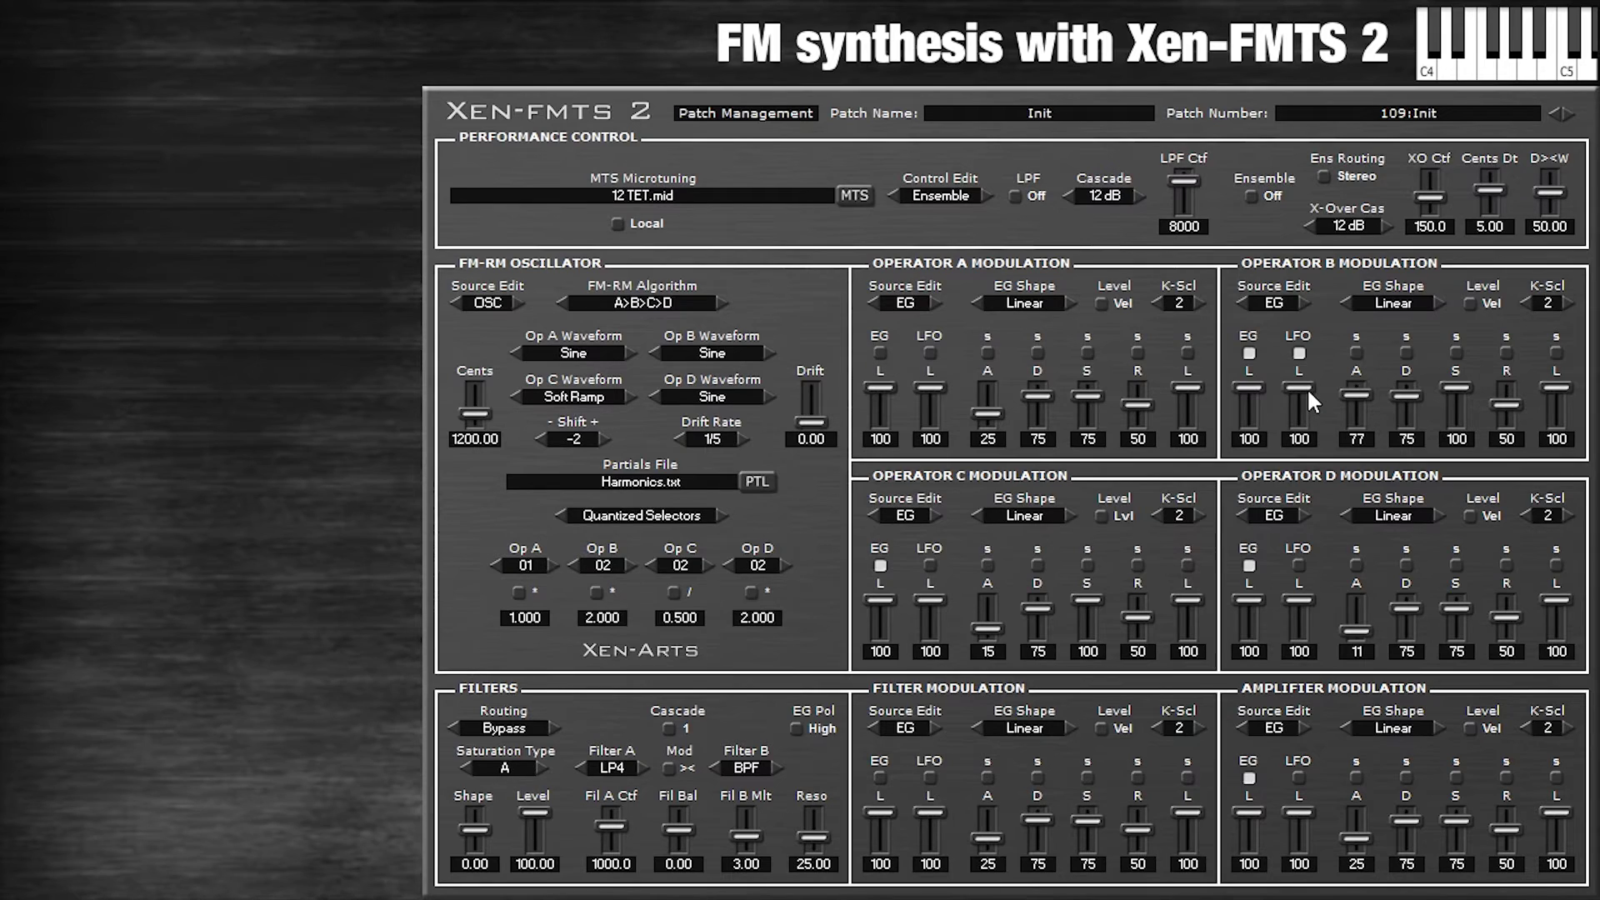
- Set operator B's LFO level to 27 and its LFO duration to 2/1
{"action": "left_click_drag", "start_coordinate": [1302, 390], "coordinate": [1285, 418]}
{"action": "left_click", "coordinate": [1298, 302]}
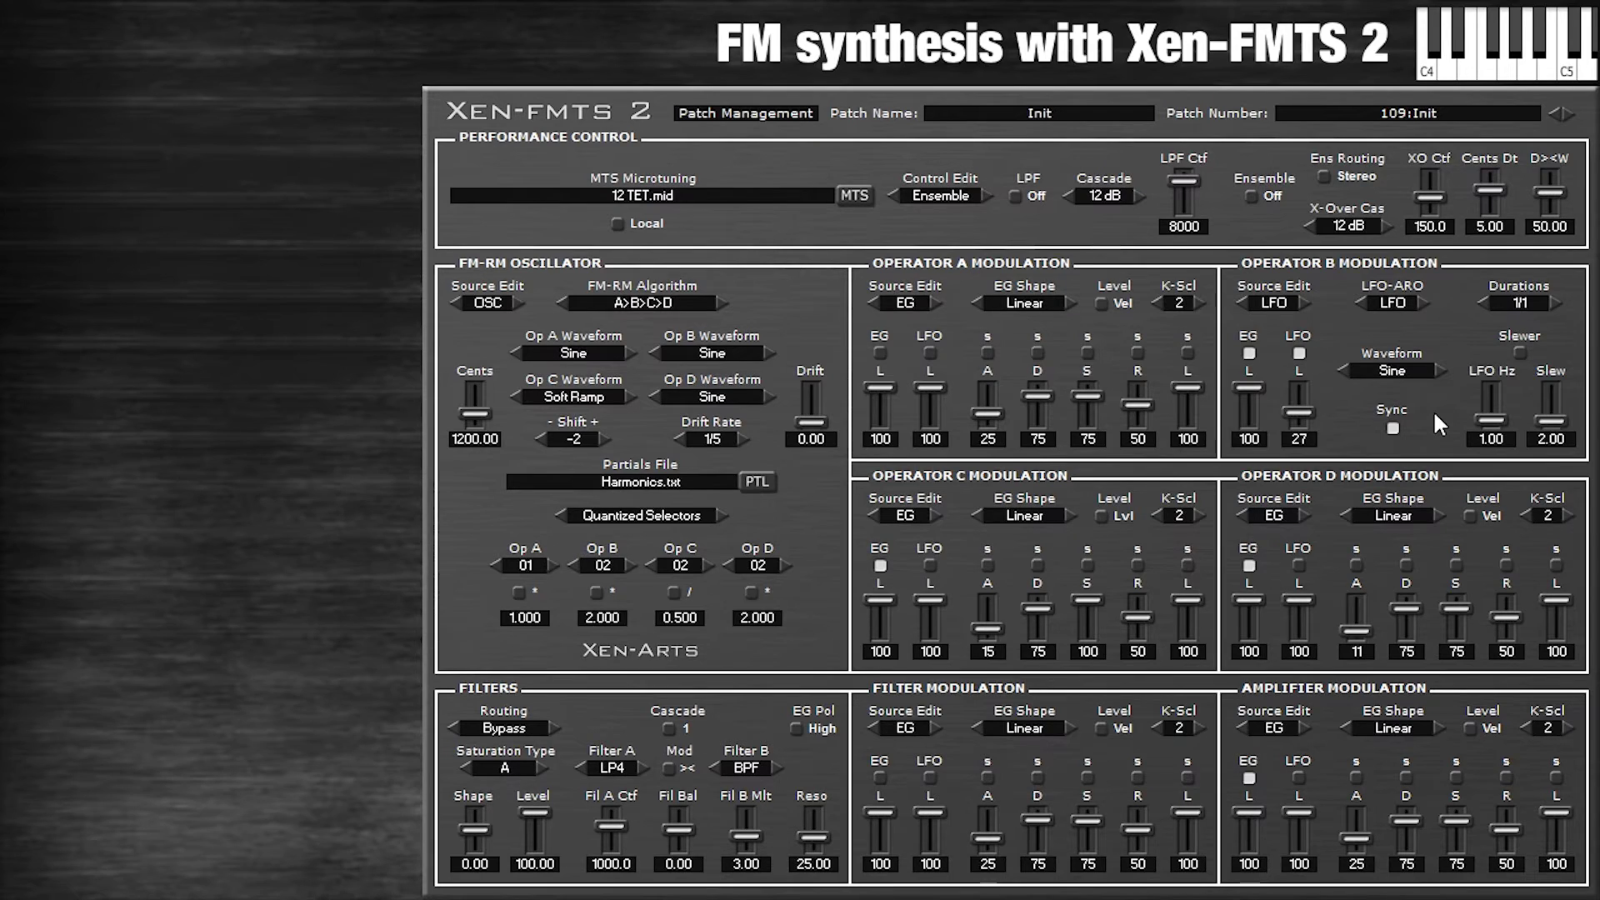
{"action": "left_click", "coordinate": [1557, 303]}
{"action": "left_click", "coordinate": [1484, 303]}
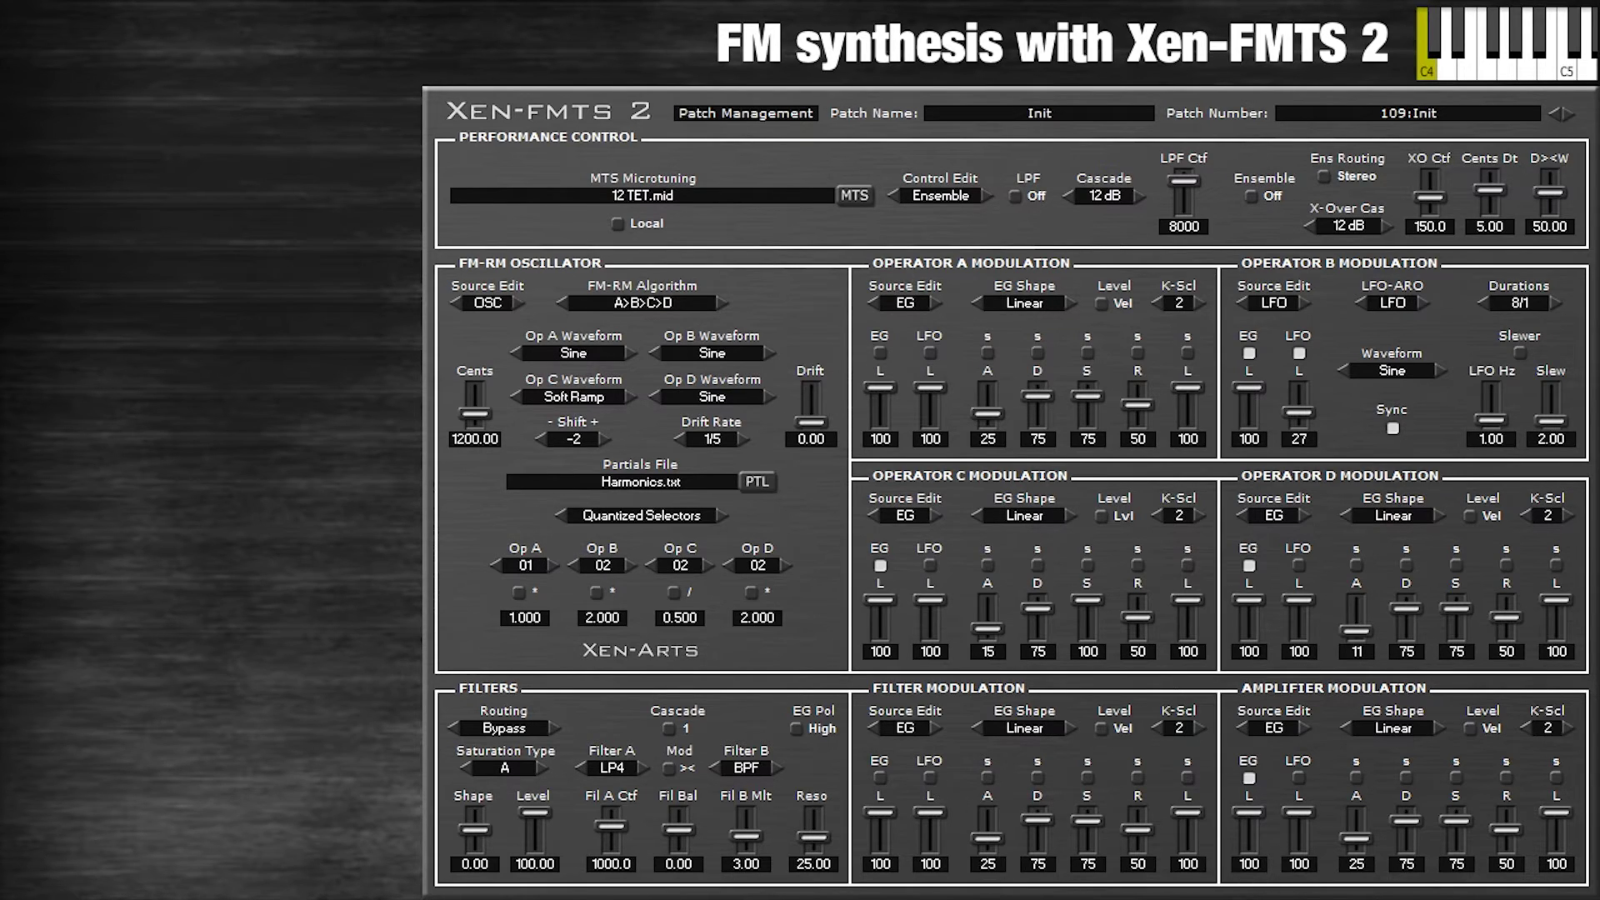
{"action": "left_click", "coordinate": [1552, 304]}
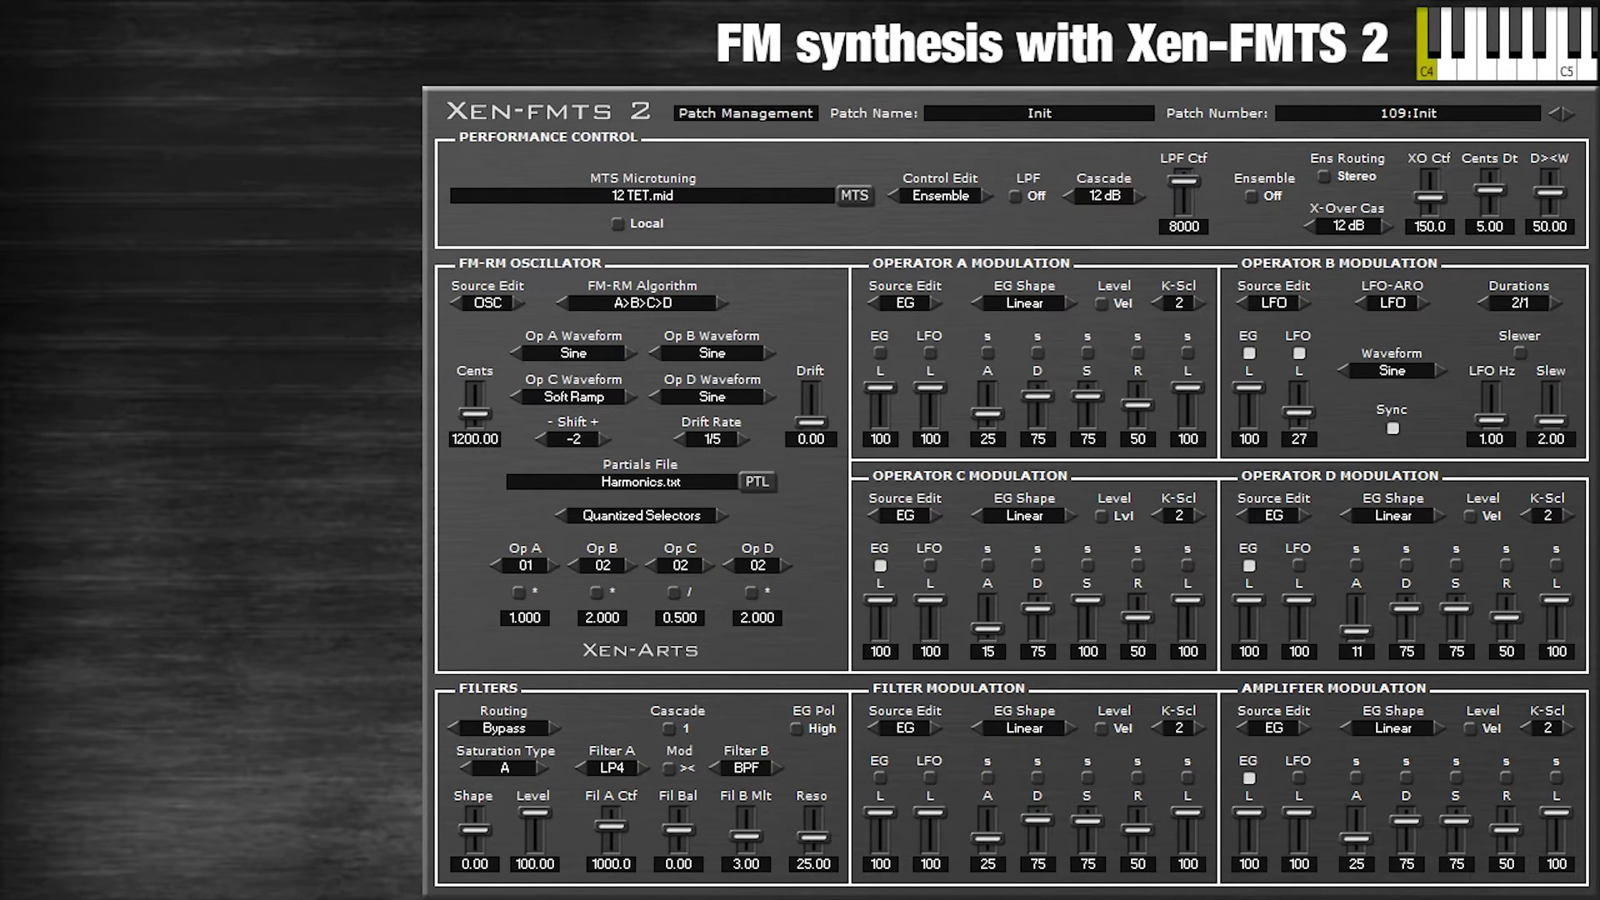
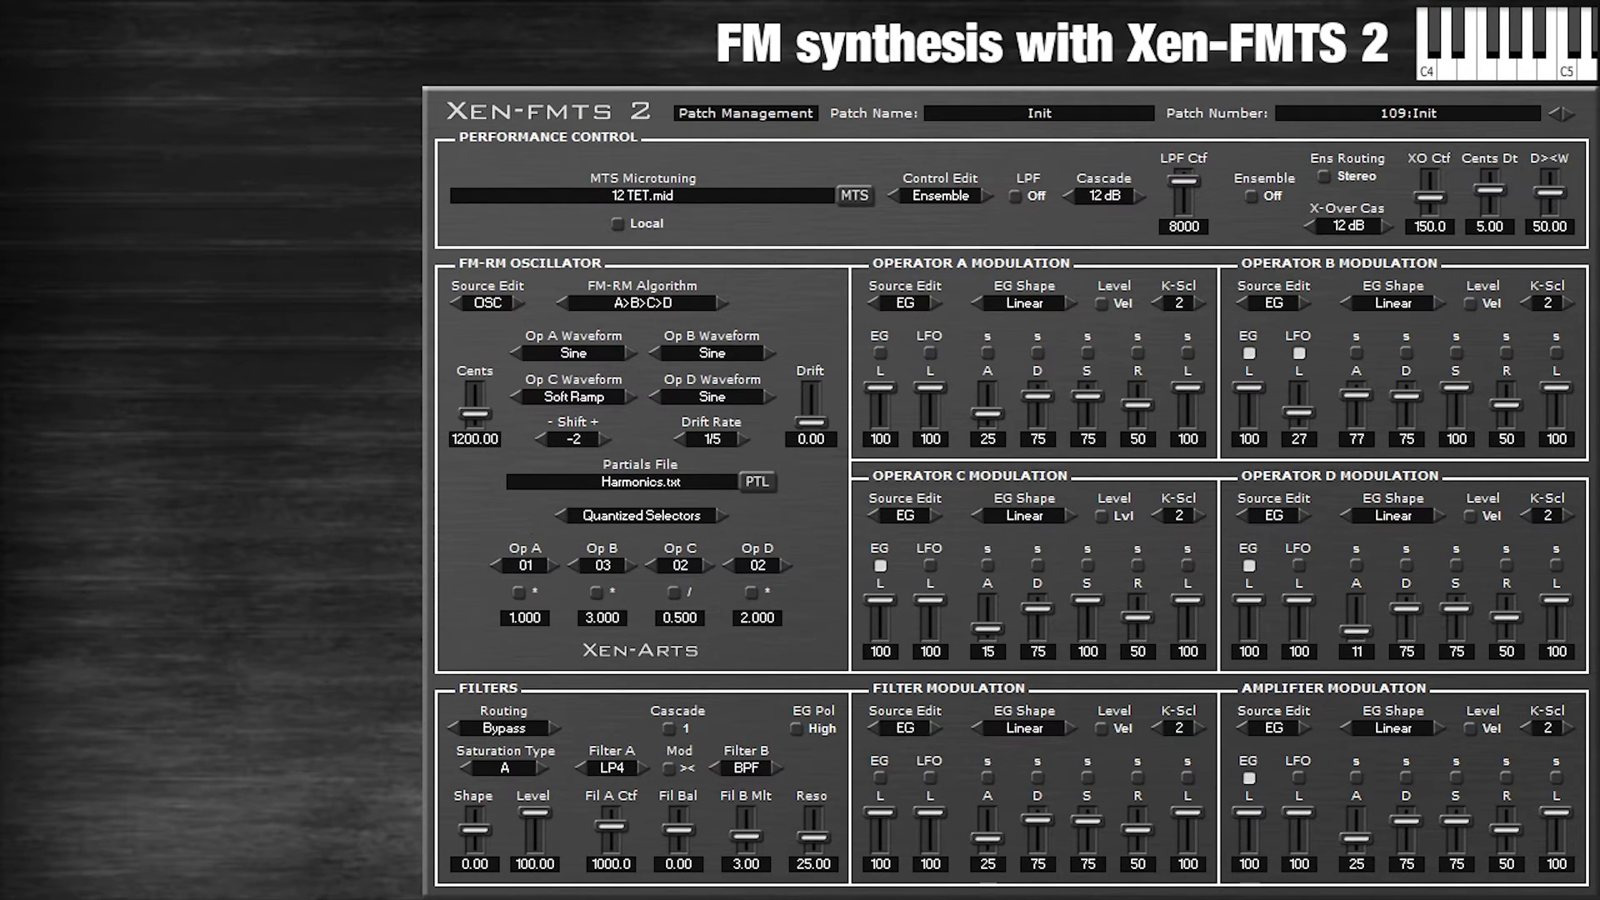
- Step operator B through higher partials and try to set its partial to 31
{"action": "left_click", "coordinate": [574, 569]}
{"action": "double_click", "coordinate": [629, 565]}
{"action": "left_click", "coordinate": [629, 565]}
{"action": "double_click", "coordinate": [629, 565]}
{"action": "double_click", "coordinate": [629, 567]}
{"action": "type", "text": "31"}
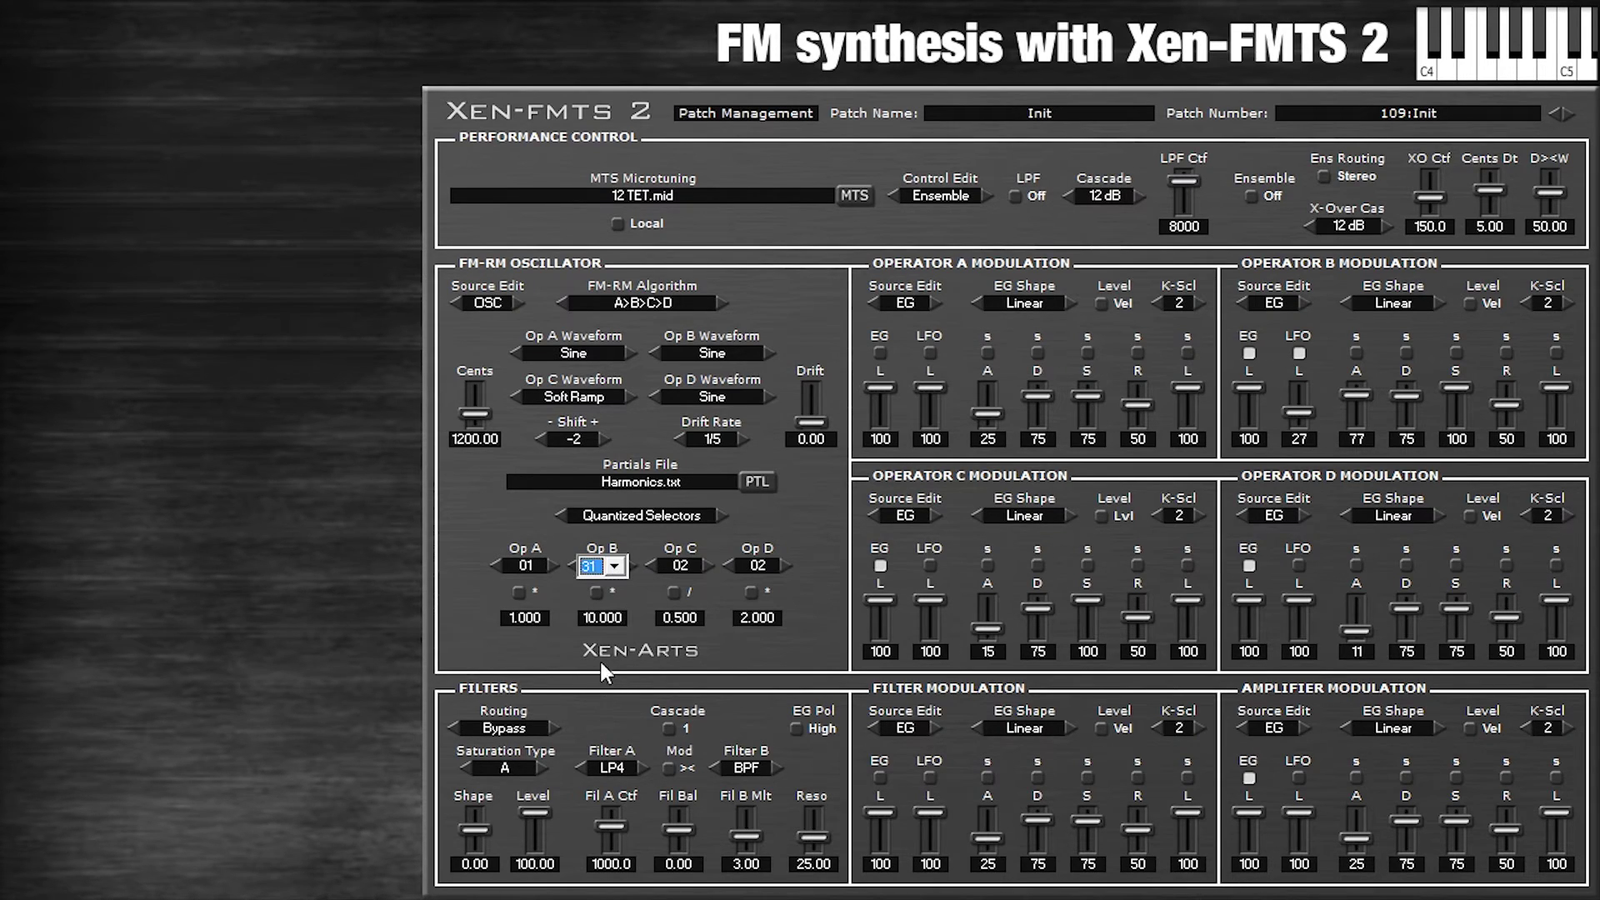
- Audition lower partials for operator B and settle its partial on 11
{"action": "left_click", "coordinate": [614, 566]}
{"action": "left_click", "coordinate": [622, 644]}
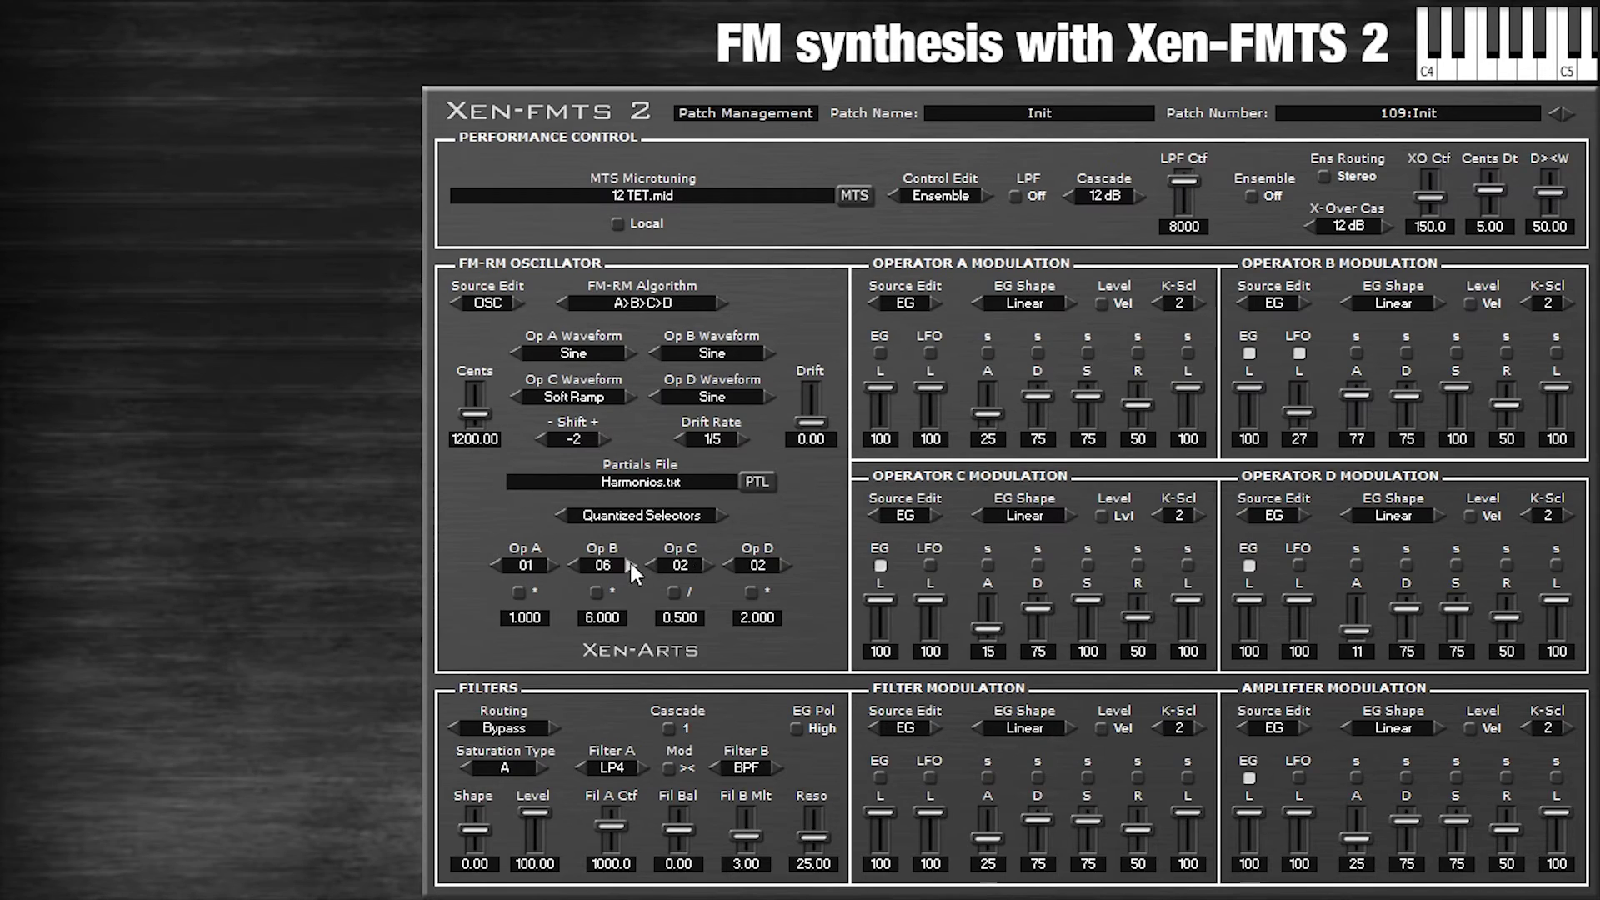
{"action": "left_click", "coordinate": [628, 560]}
{"action": "left_click", "coordinate": [573, 566]}
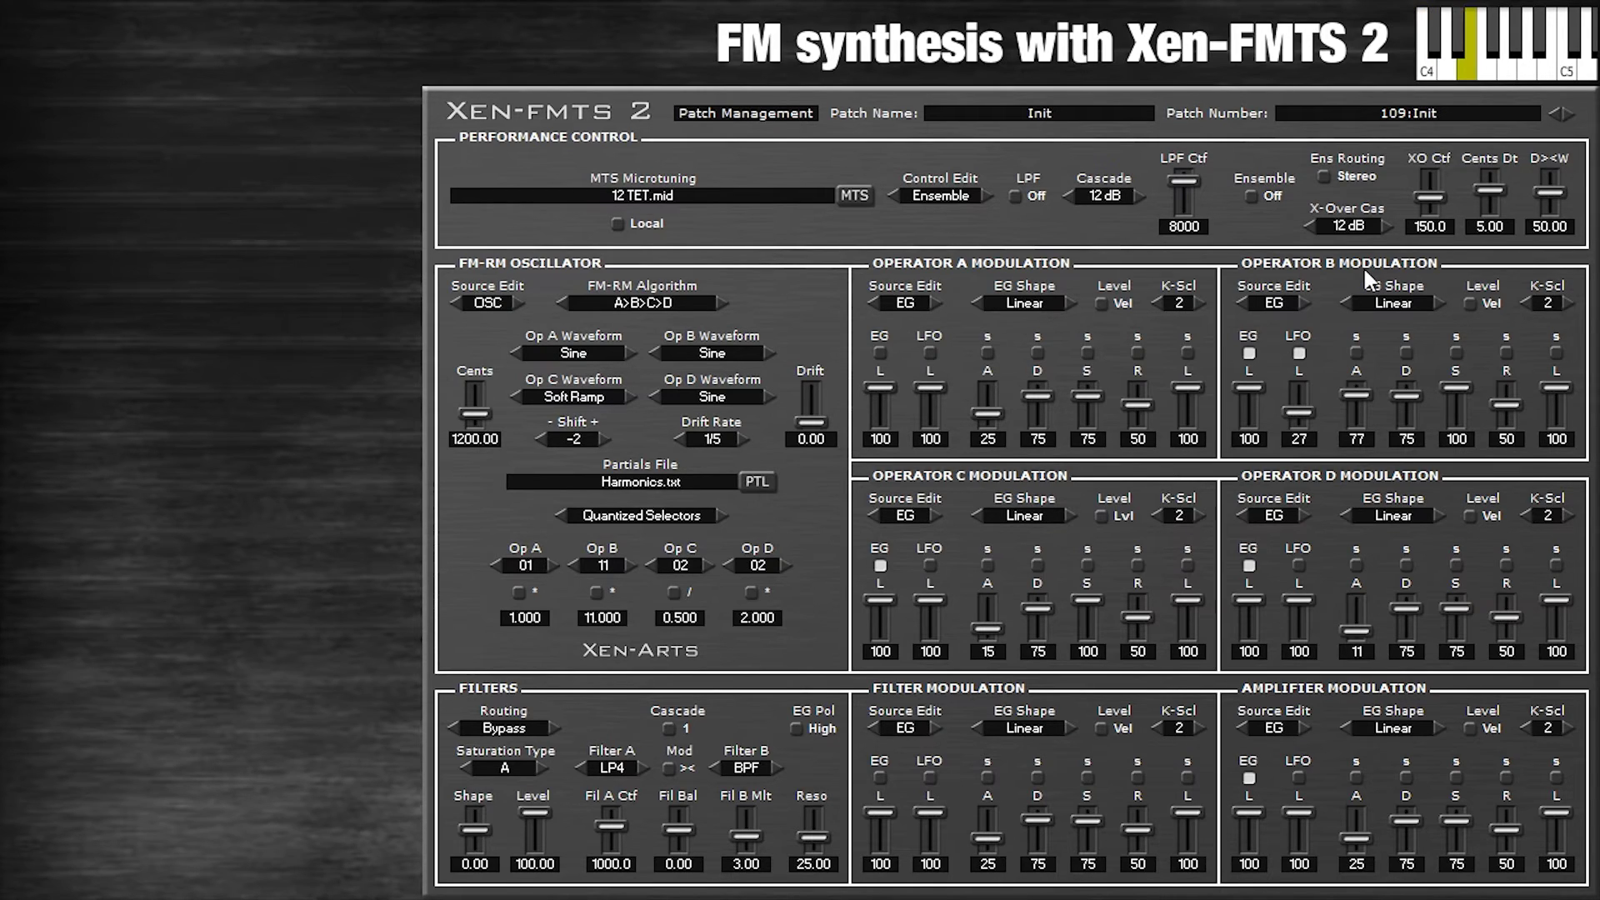
{"action": "scroll", "coordinate": [576, 564], "scroll_direction": "down", "scroll_amount": 5}
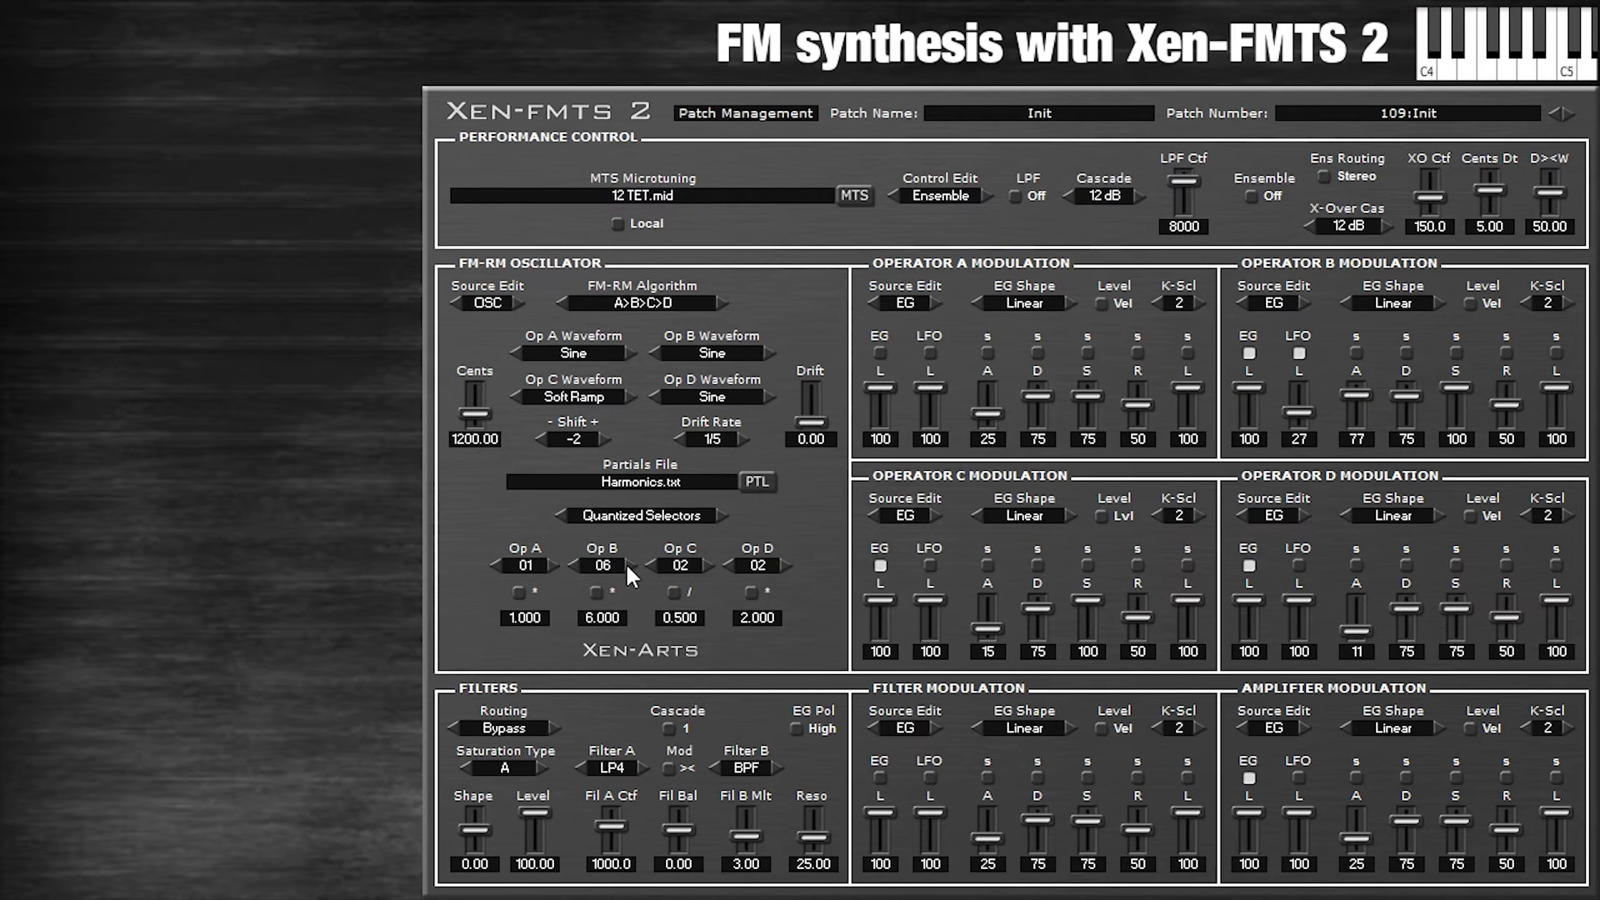
{"action": "scroll", "coordinate": [627, 566], "scroll_direction": "up", "scroll_amount": 3}
- Turn on the performance low-pass filter with a cutoff of 6384 and a 6 dB cascade
{"action": "left_click", "coordinate": [983, 196]}
{"action": "left_click", "coordinate": [893, 193]}
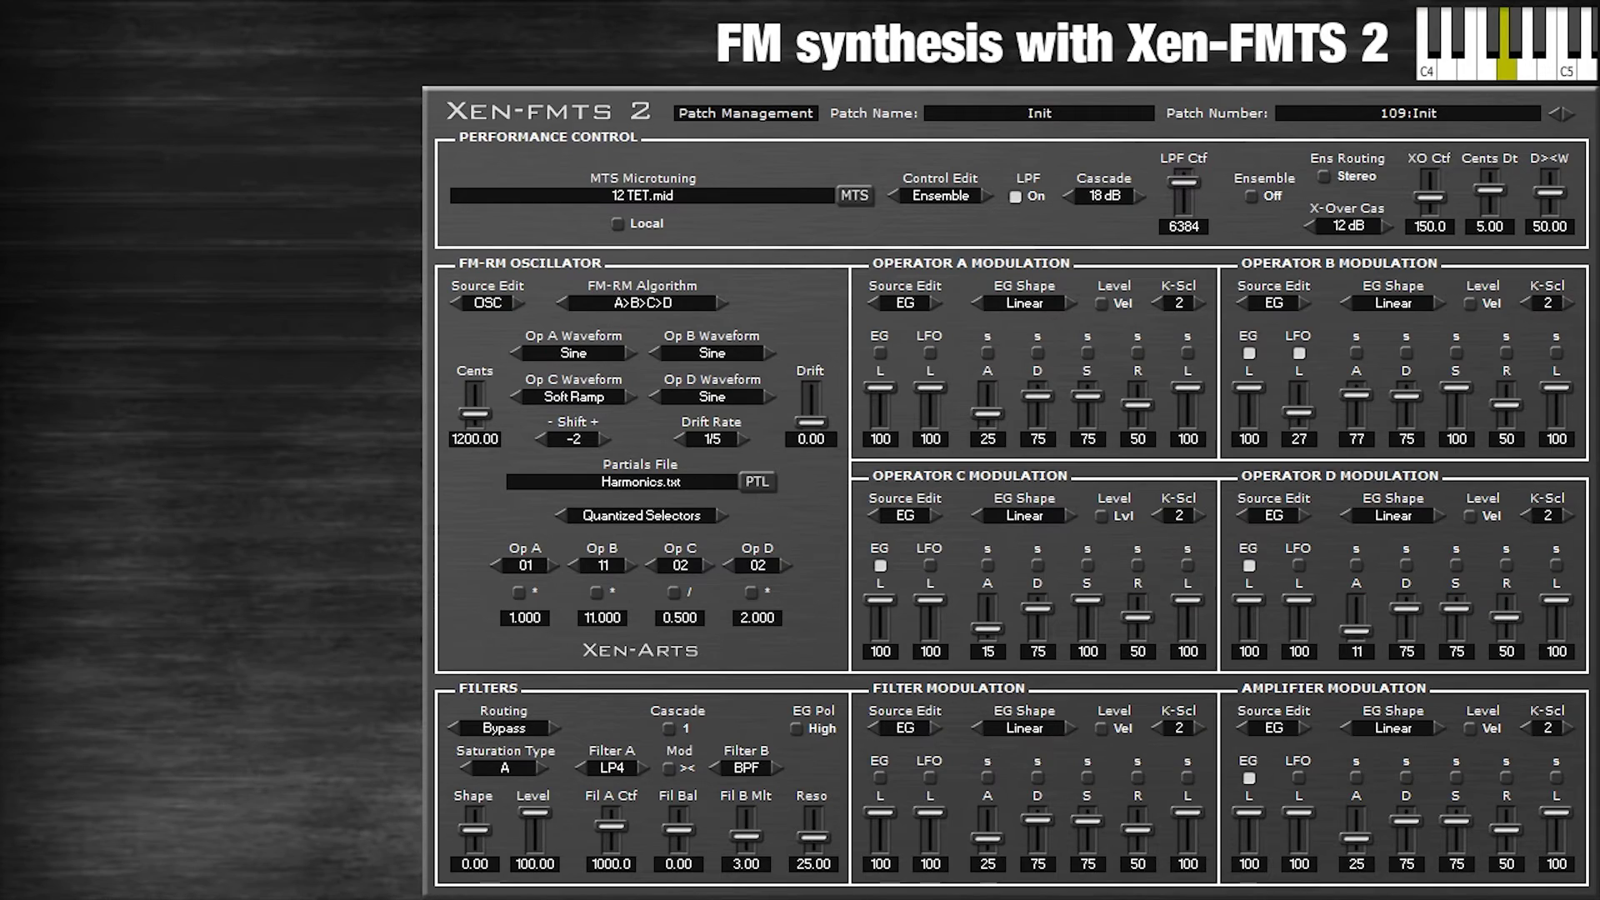
{"action": "left_click", "coordinate": [1067, 195]}
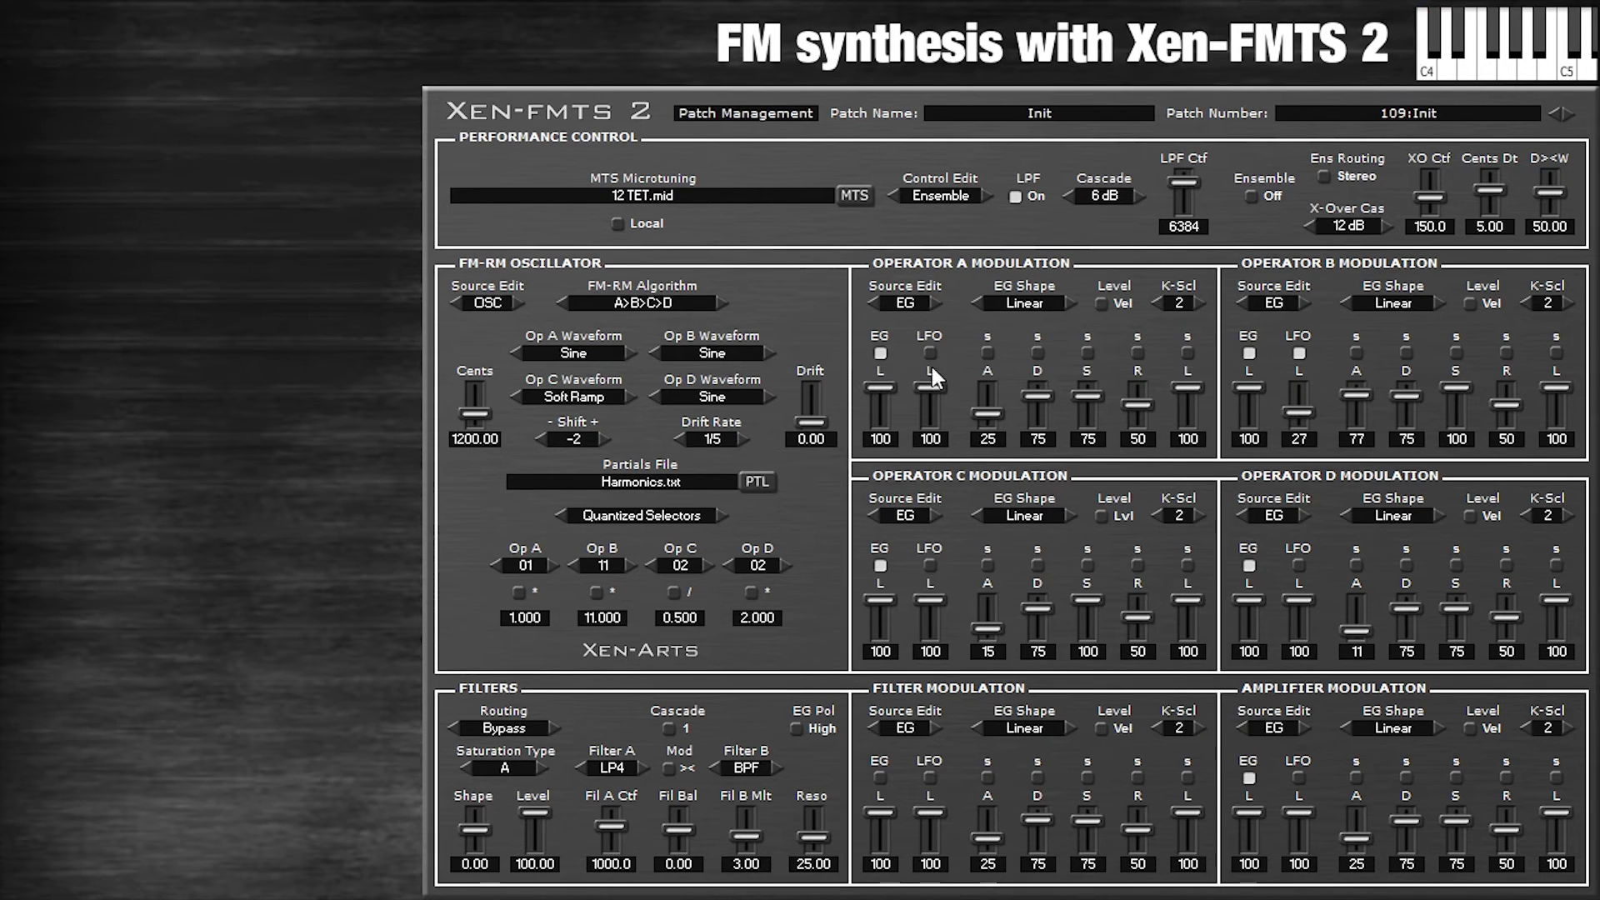
- Set operator A's partial to 04 in divide mode, giving a ratio of 0.250
{"action": "left_click", "coordinate": [552, 565]}
{"action": "left_click", "coordinate": [552, 565]}
{"action": "left_click", "coordinate": [553, 565]}
- Set operator A's envelope to attack 72, decay 90 and sustain 100, and the oscillator shift to -3
{"action": "left_click_drag", "start_coordinate": [987, 412], "coordinate": [987, 386]}
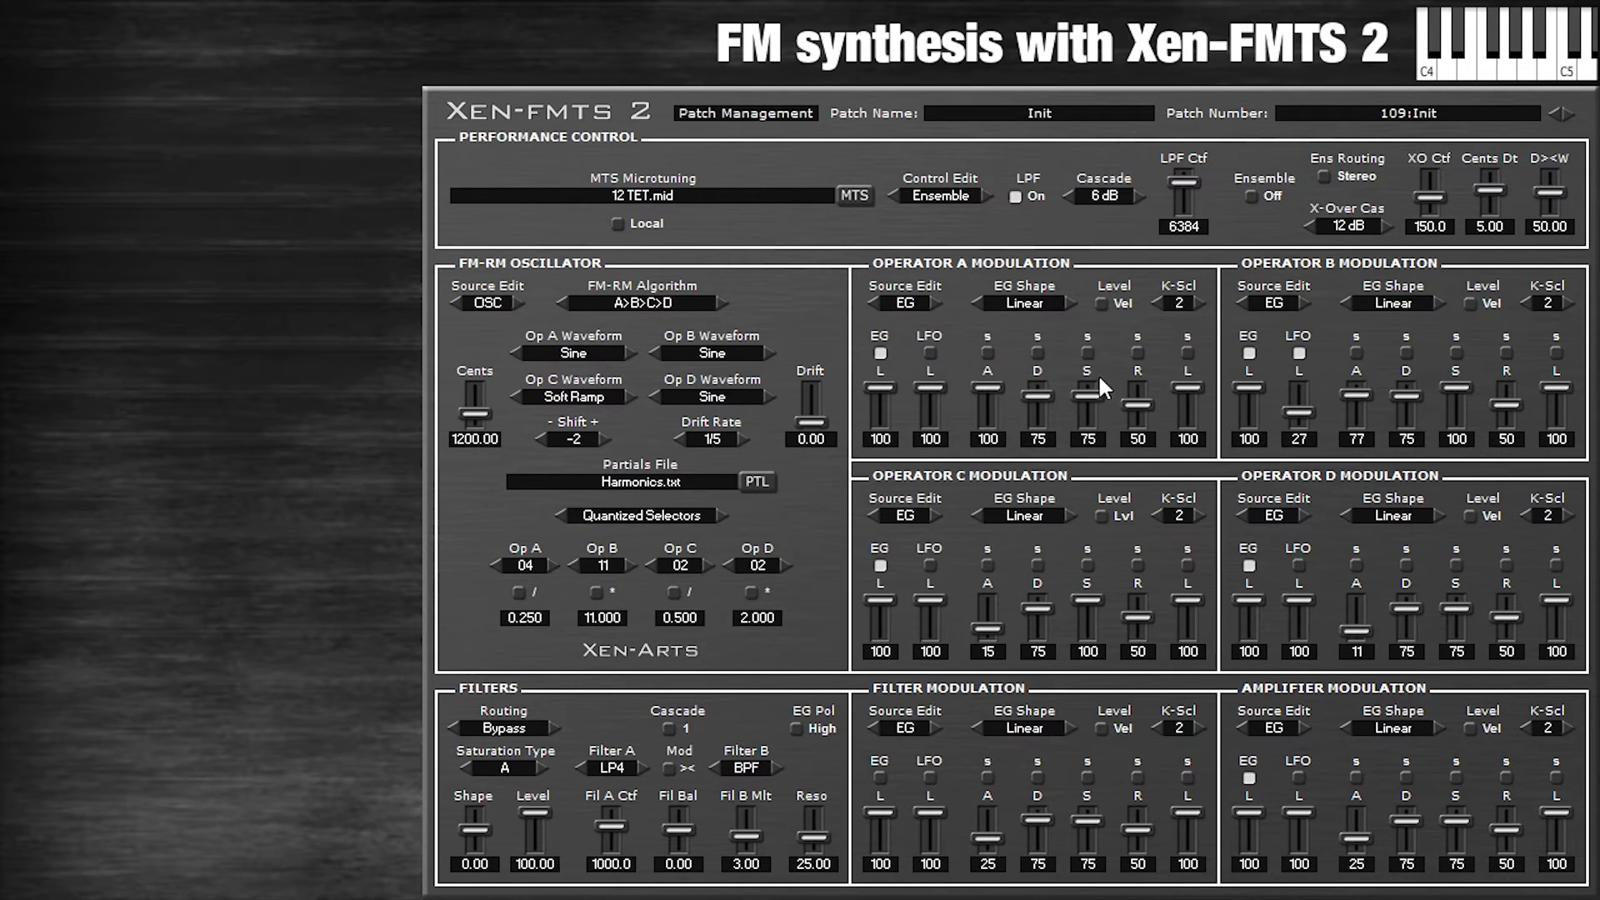
{"action": "left_click_drag", "start_coordinate": [1086, 395], "coordinate": [1080, 603]}
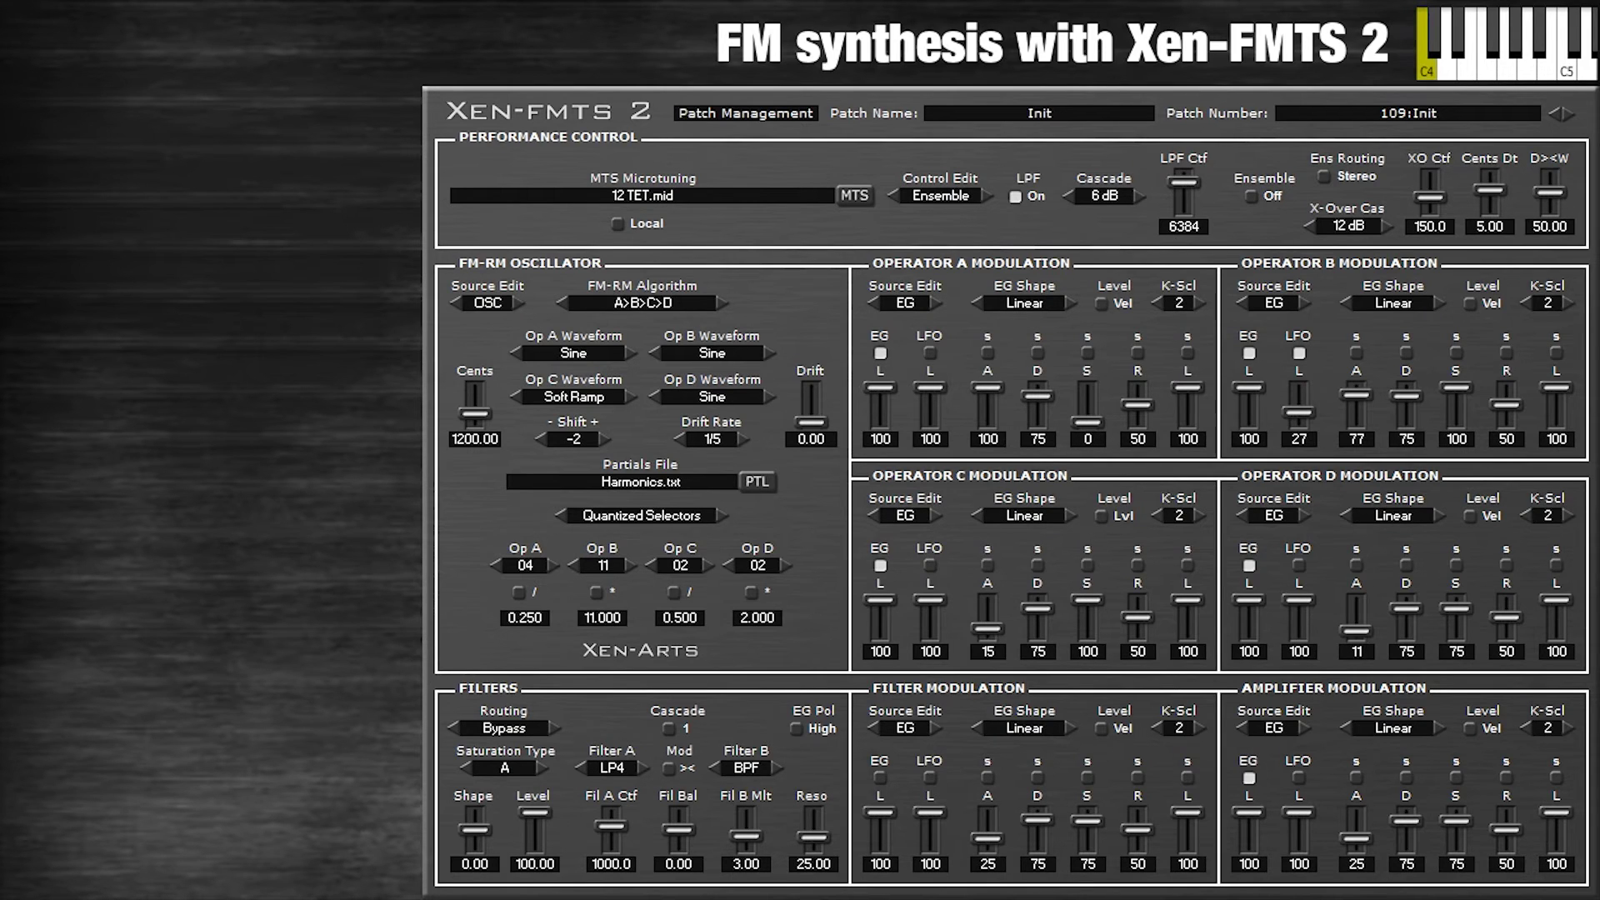
{"action": "left_click", "coordinate": [543, 439]}
{"action": "left_click_drag", "start_coordinate": [991, 391], "coordinate": [1002, 463]}
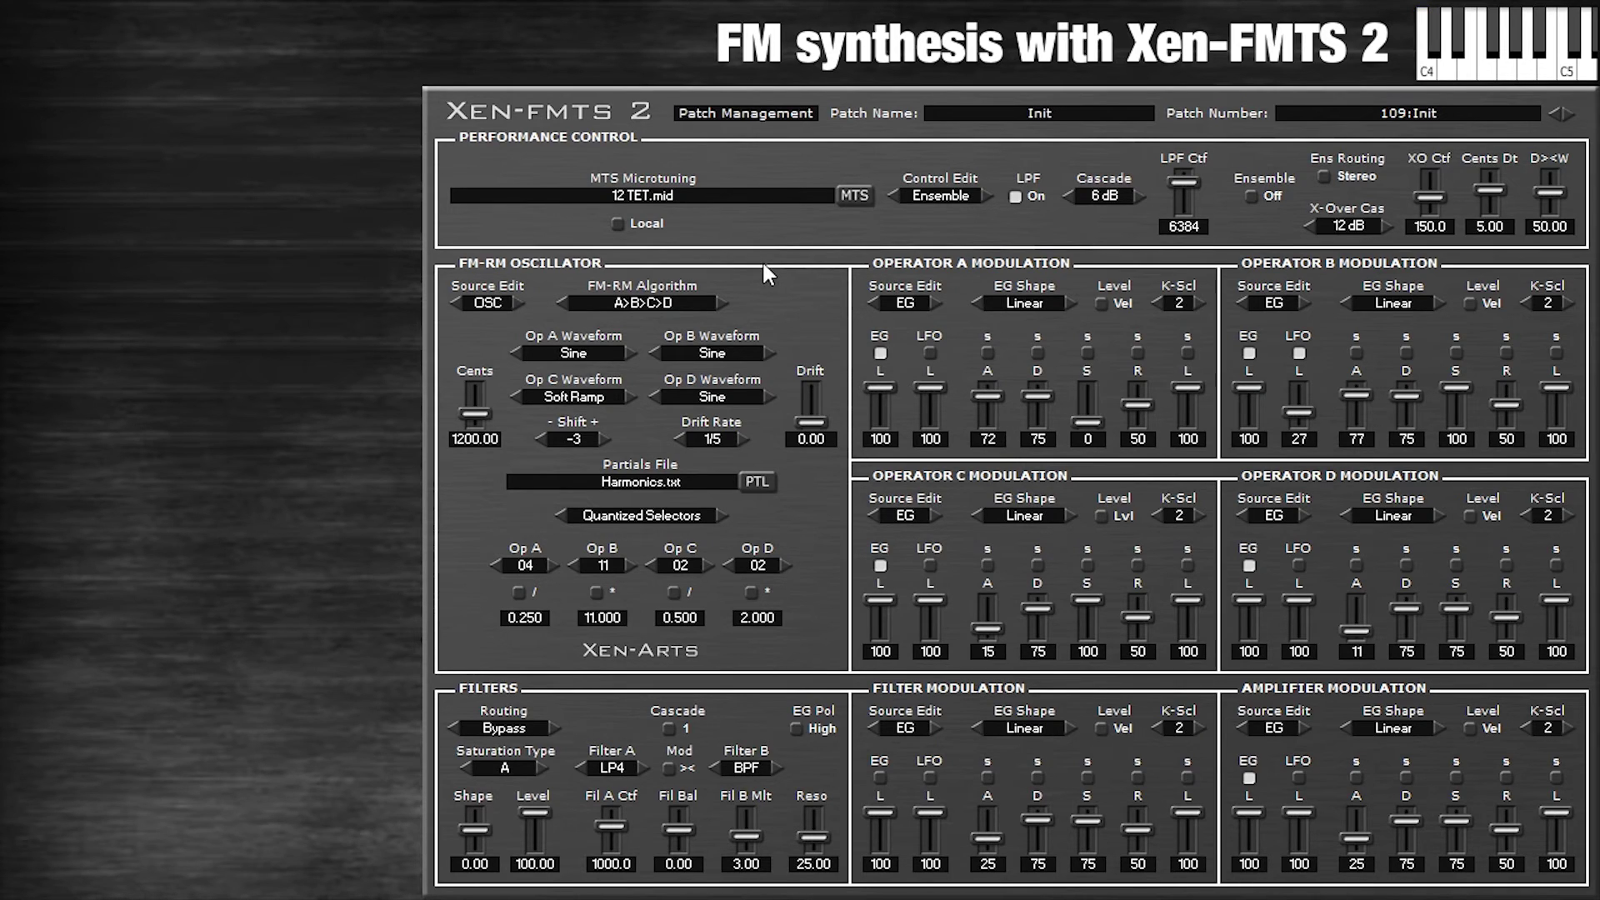
{"action": "left_click_drag", "start_coordinate": [1092, 422], "coordinate": [1039, 365]}
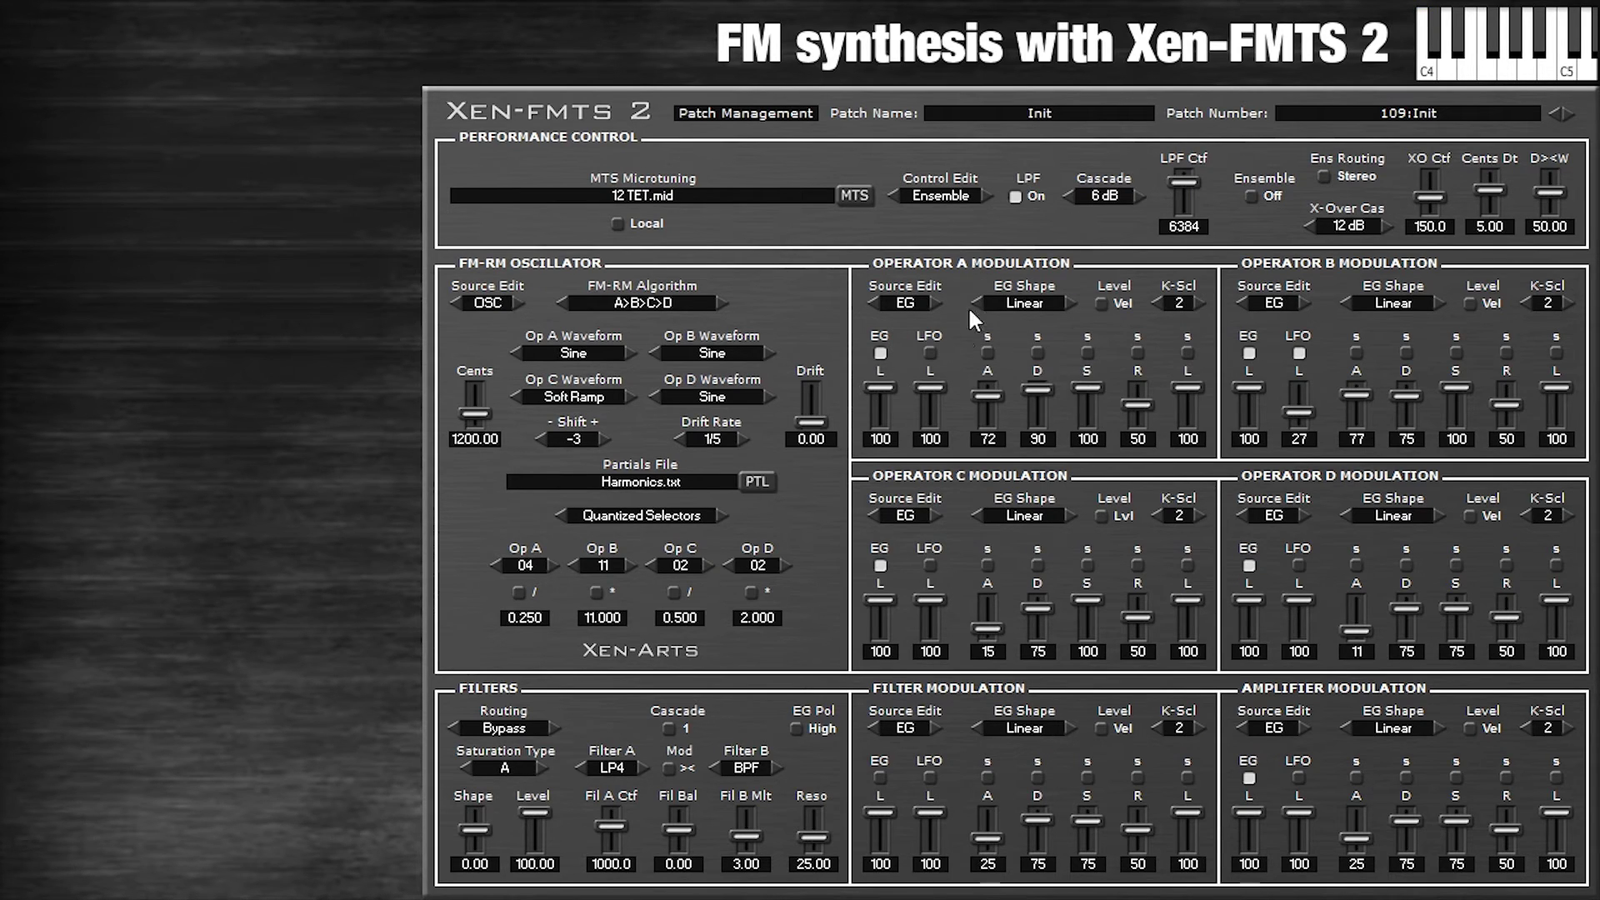
- Enable operator A's LFO with a level of 30, a Square waveform and a 1/2 duration
{"action": "left_click", "coordinate": [938, 300]}
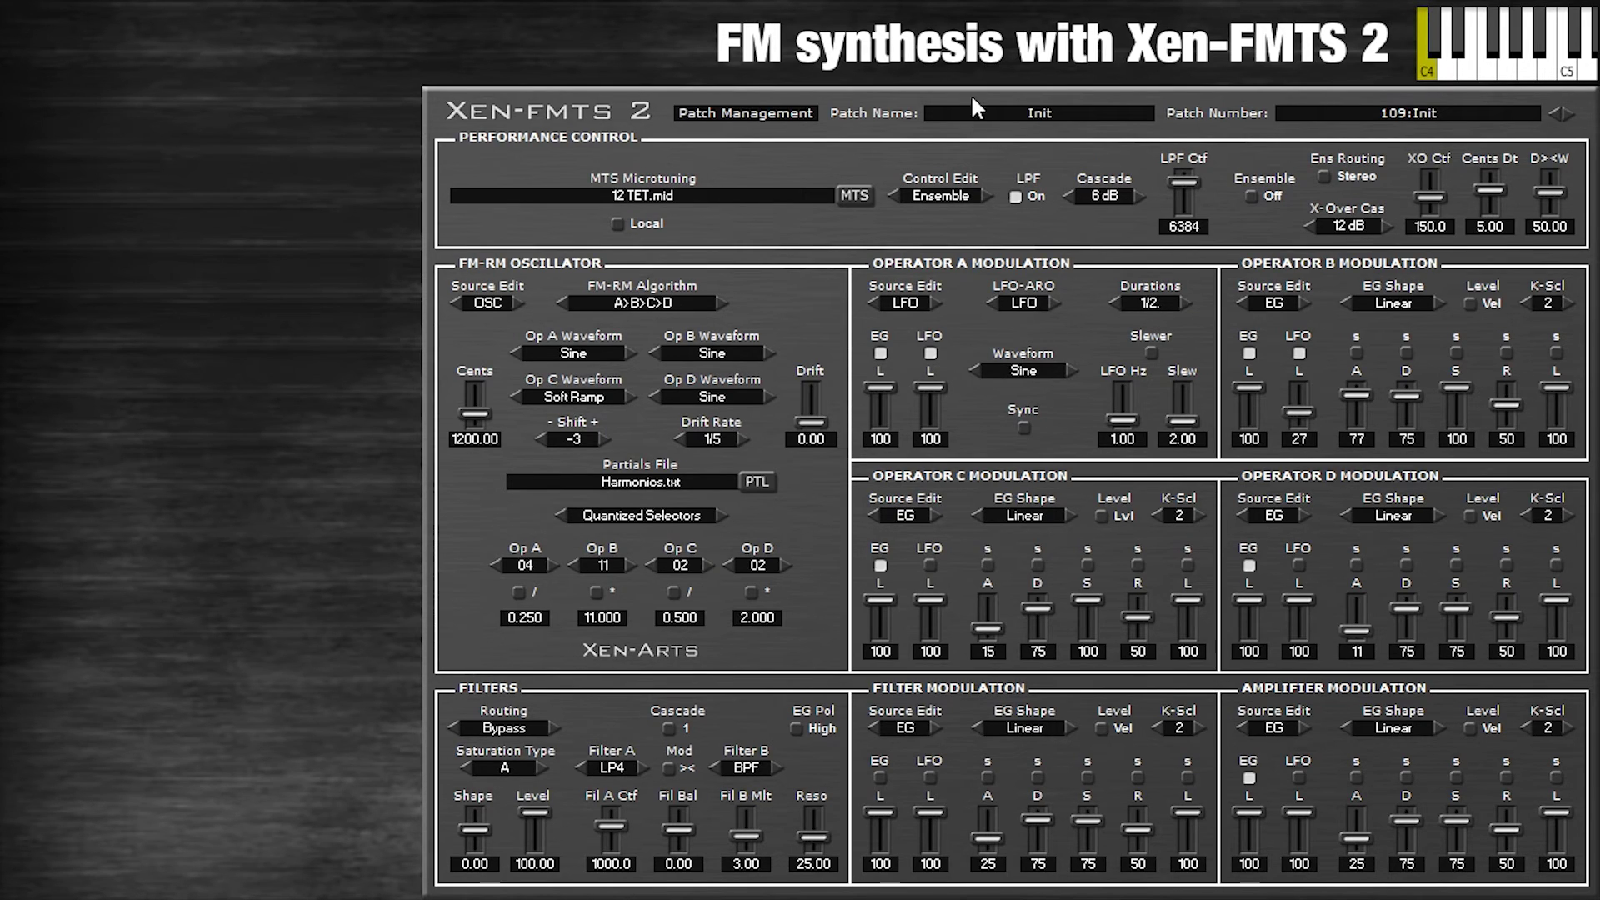
{"action": "left_click_drag", "start_coordinate": [929, 388], "coordinate": [928, 400]}
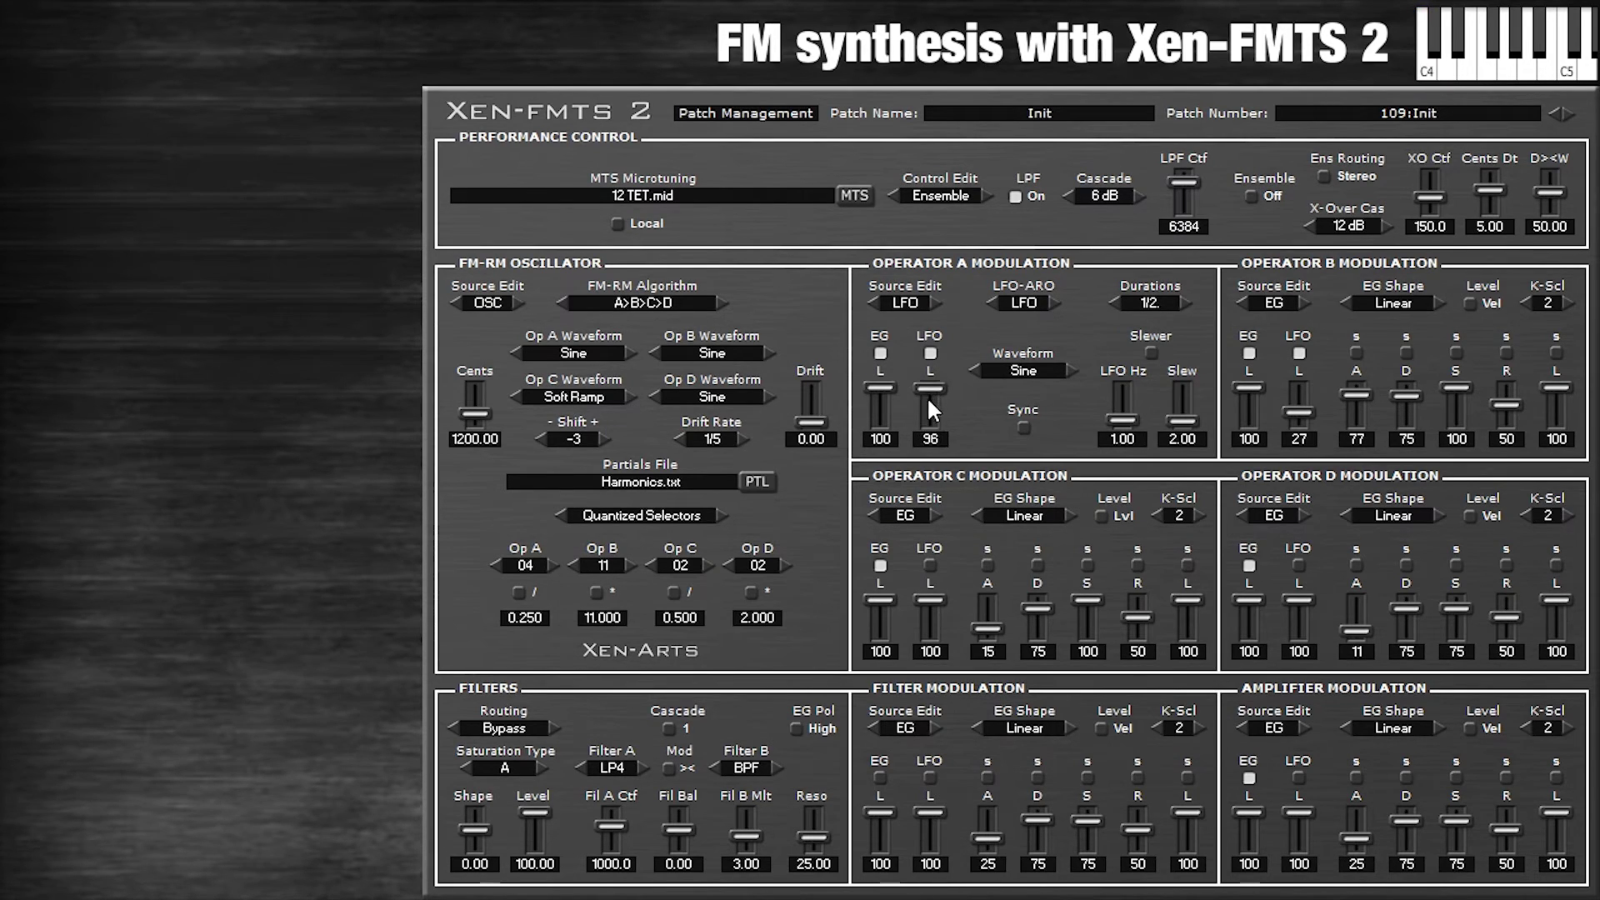
{"action": "left_click_drag", "start_coordinate": [930, 469], "coordinate": [942, 578]}
{"action": "left_click", "coordinate": [1068, 368]}
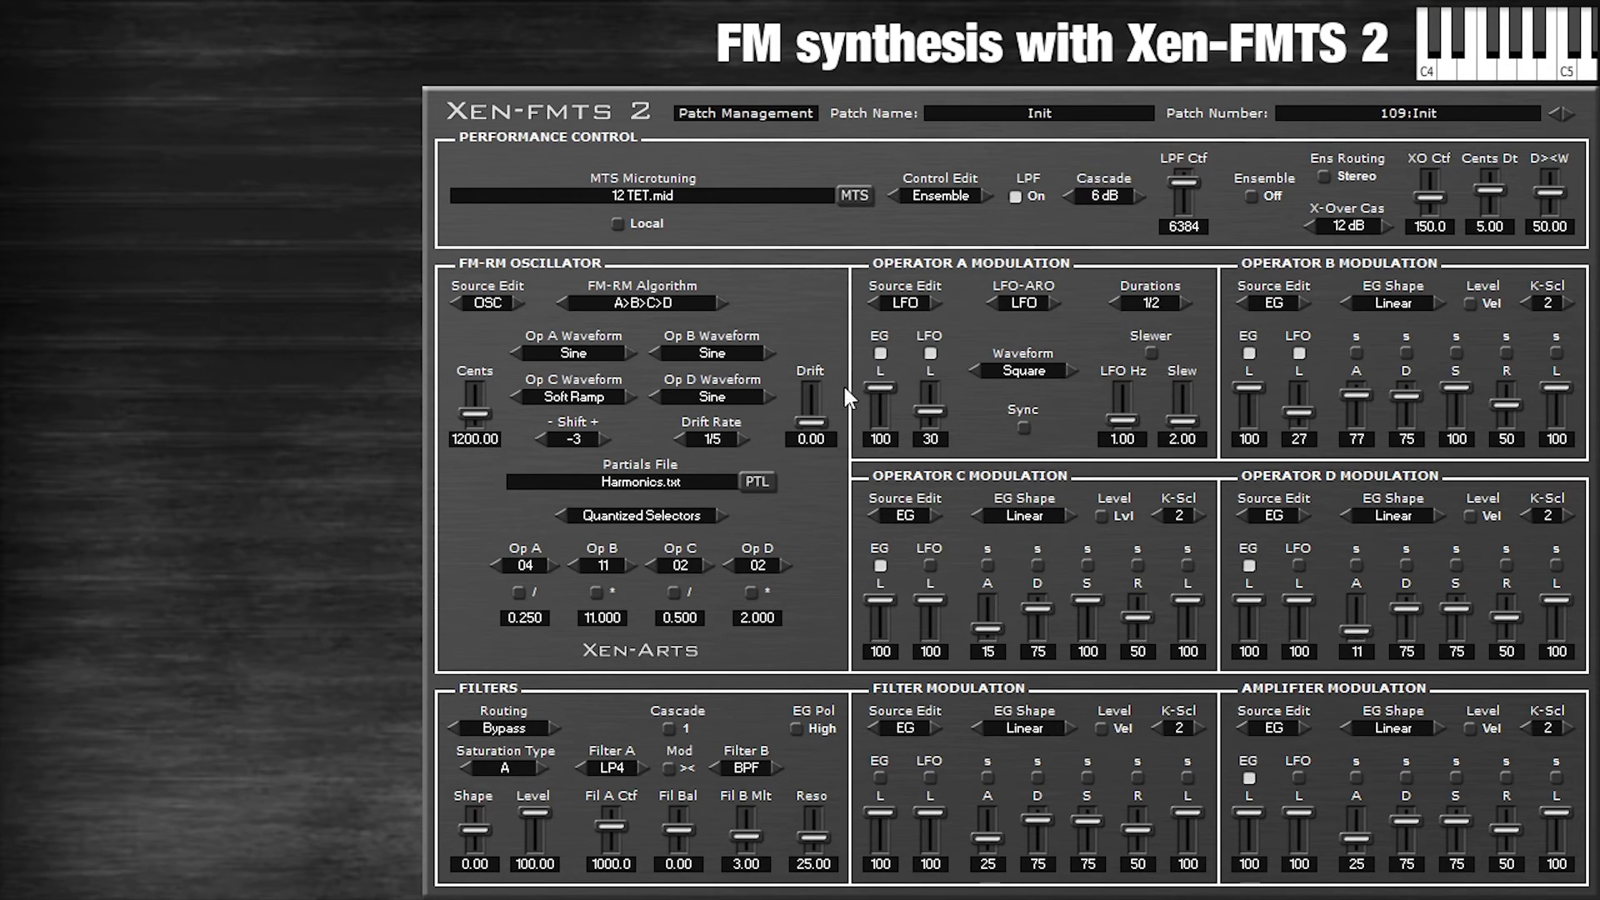
- Change operator A's LFO to a Sine waveform with a 2/1 duration and a level of 33
{"action": "left_click_drag", "start_coordinate": [931, 346], "coordinate": [929, 221]}
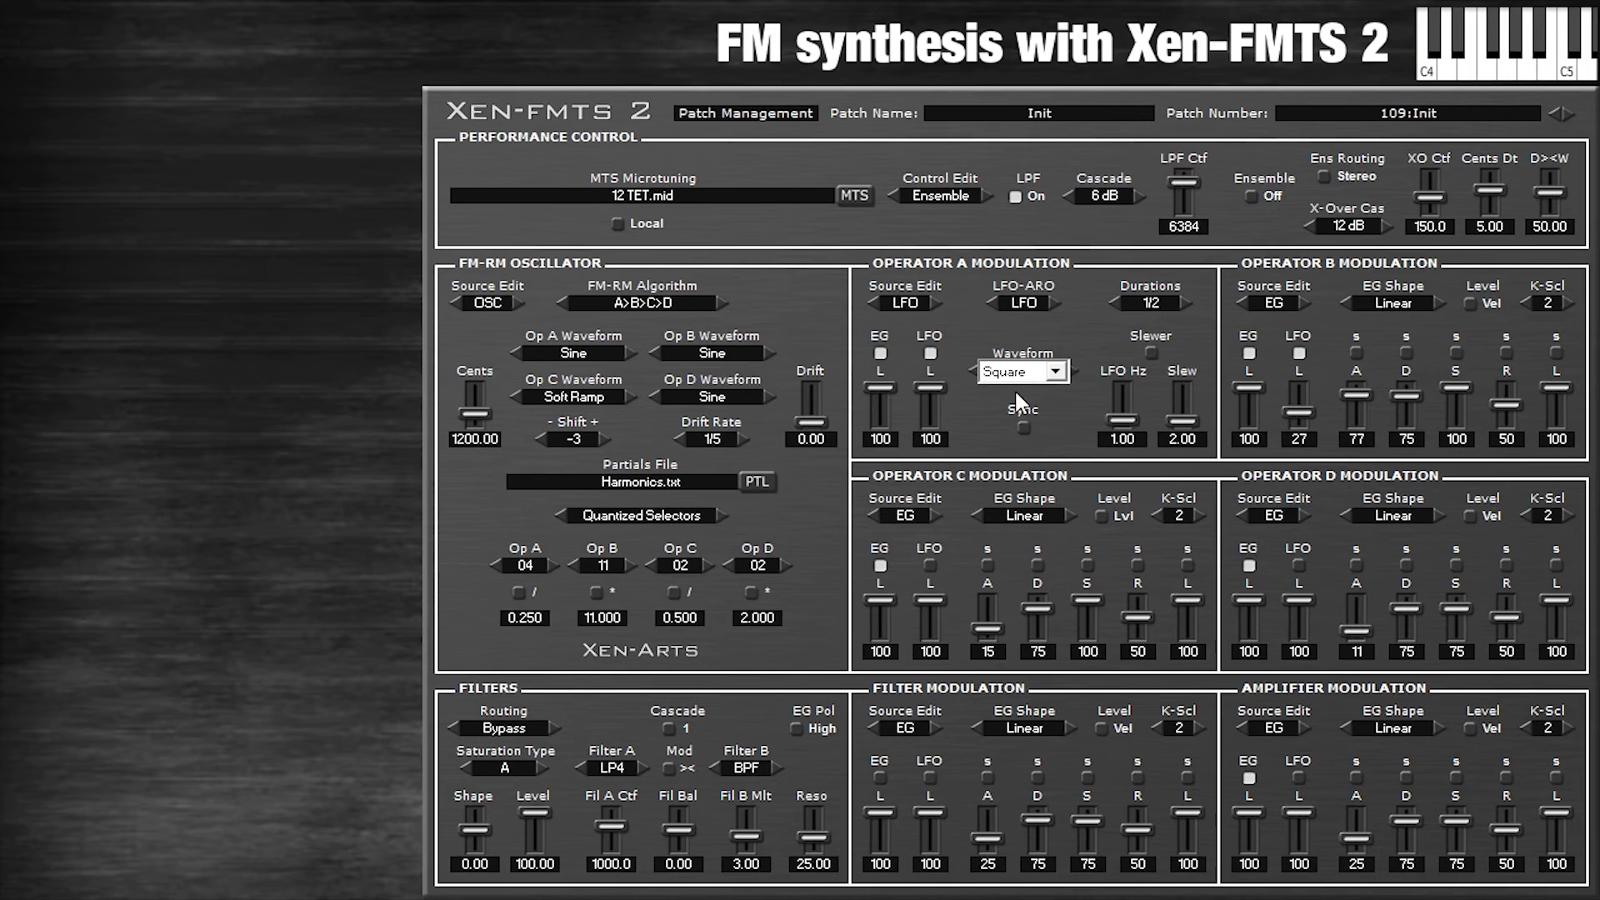
{"action": "key", "text": "Return"}
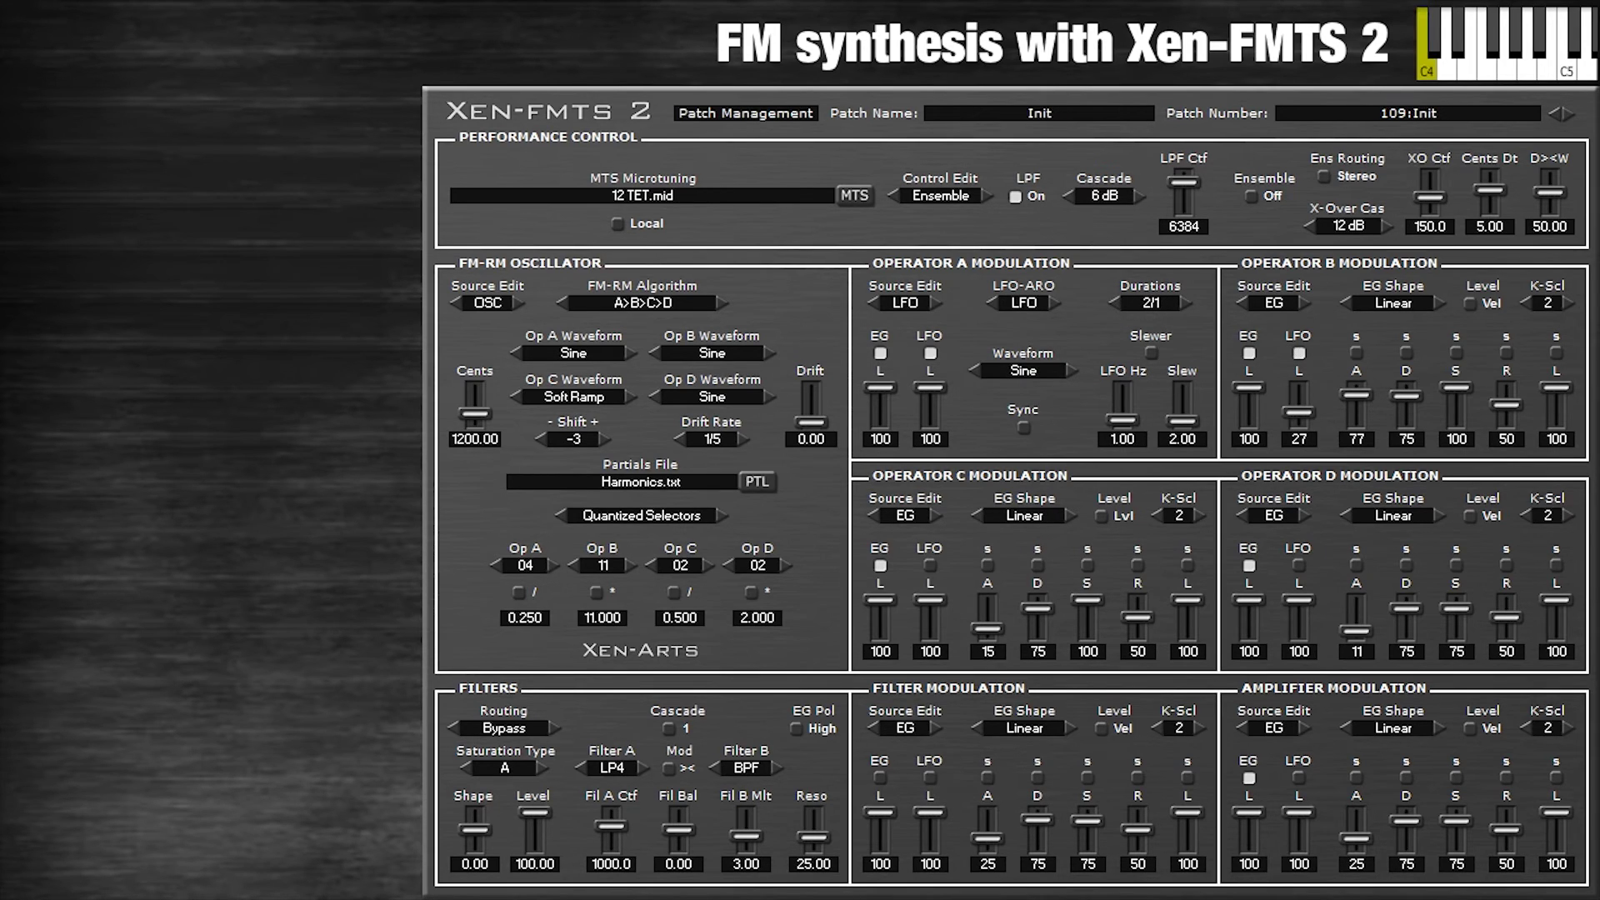
{"action": "left_click_drag", "start_coordinate": [930, 388], "coordinate": [929, 410]}
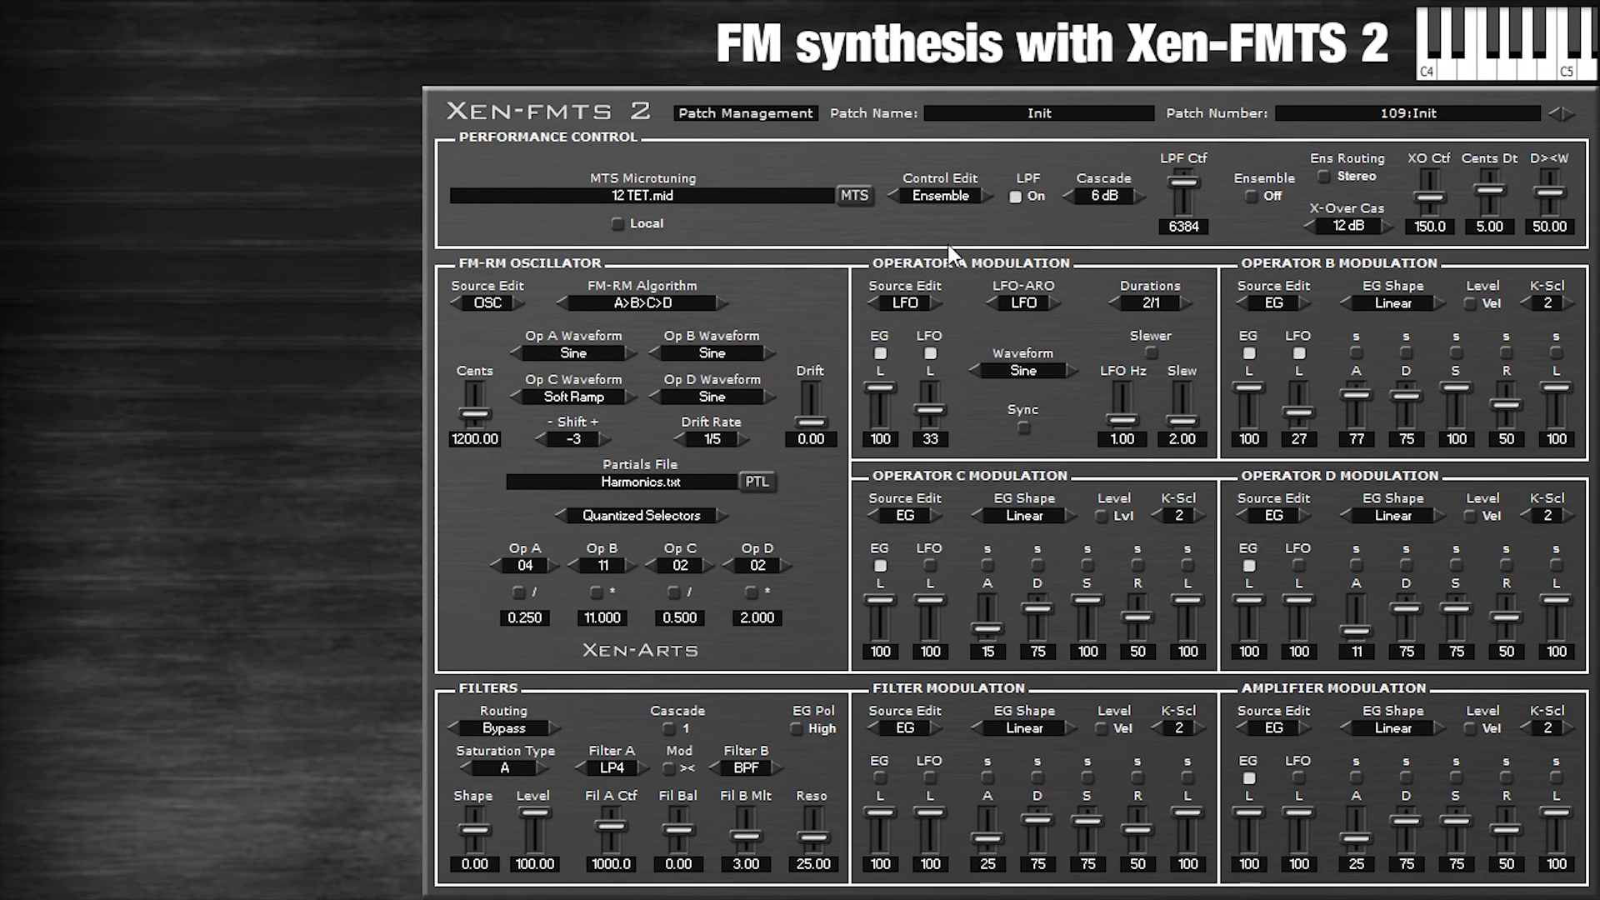
- Turn on Mono Mode with the 07 TET.mid microtuning, set the oscillator shift to -4 and raise the amplifier envelope's sustain to 100
{"action": "left_click", "coordinate": [984, 196]}
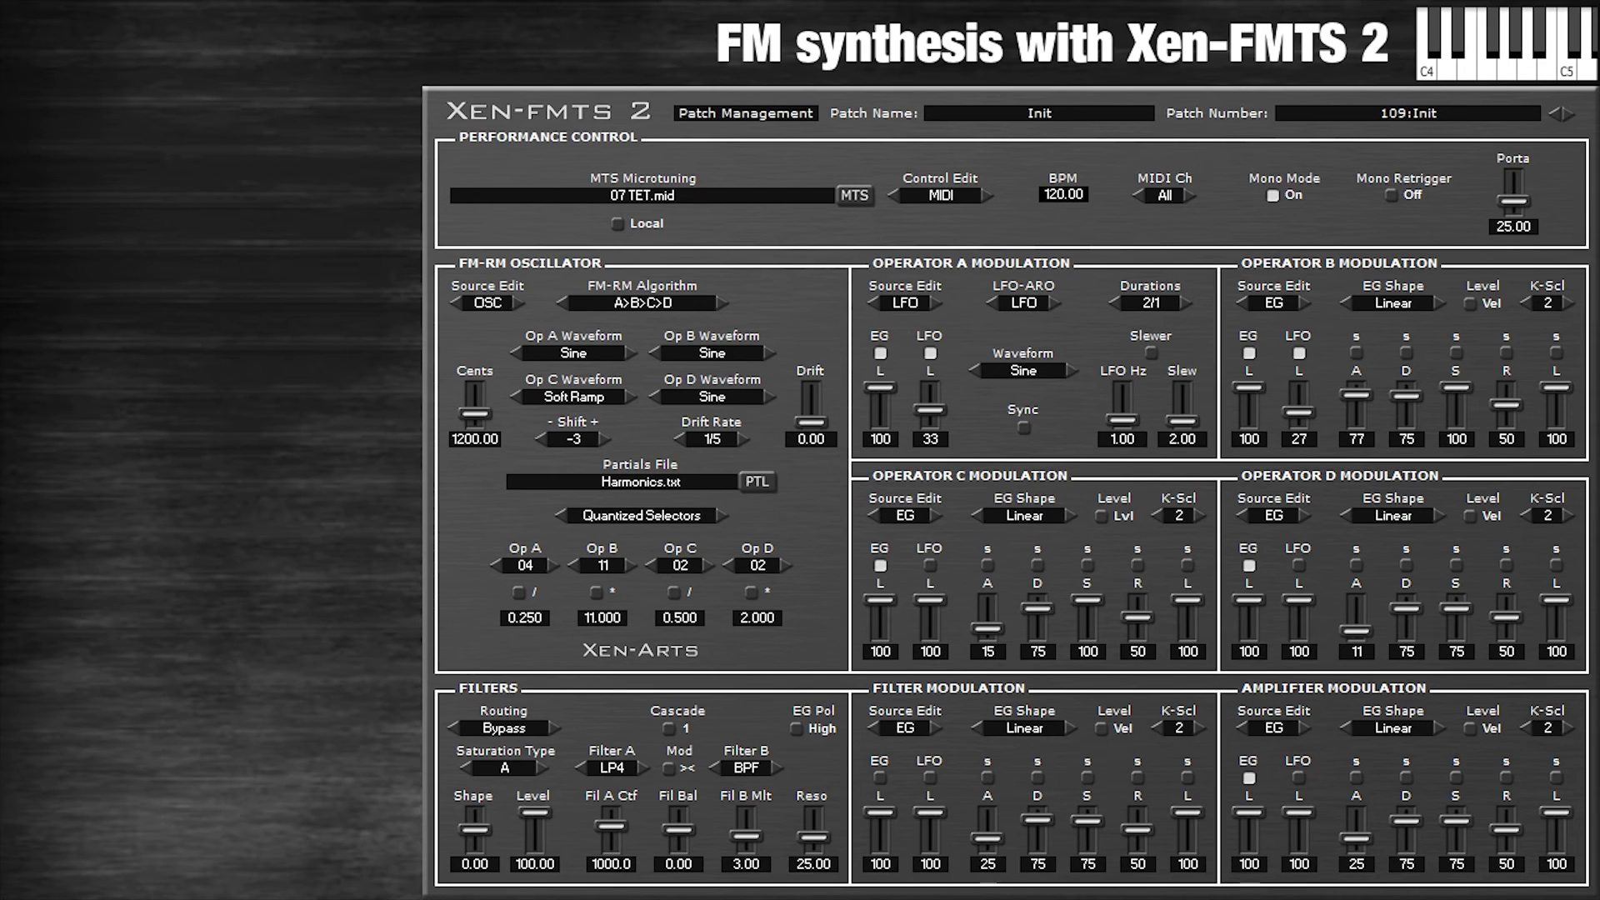
{"action": "left_click", "coordinate": [544, 436]}
{"action": "left_click_drag", "start_coordinate": [1458, 816], "coordinate": [1457, 723]}
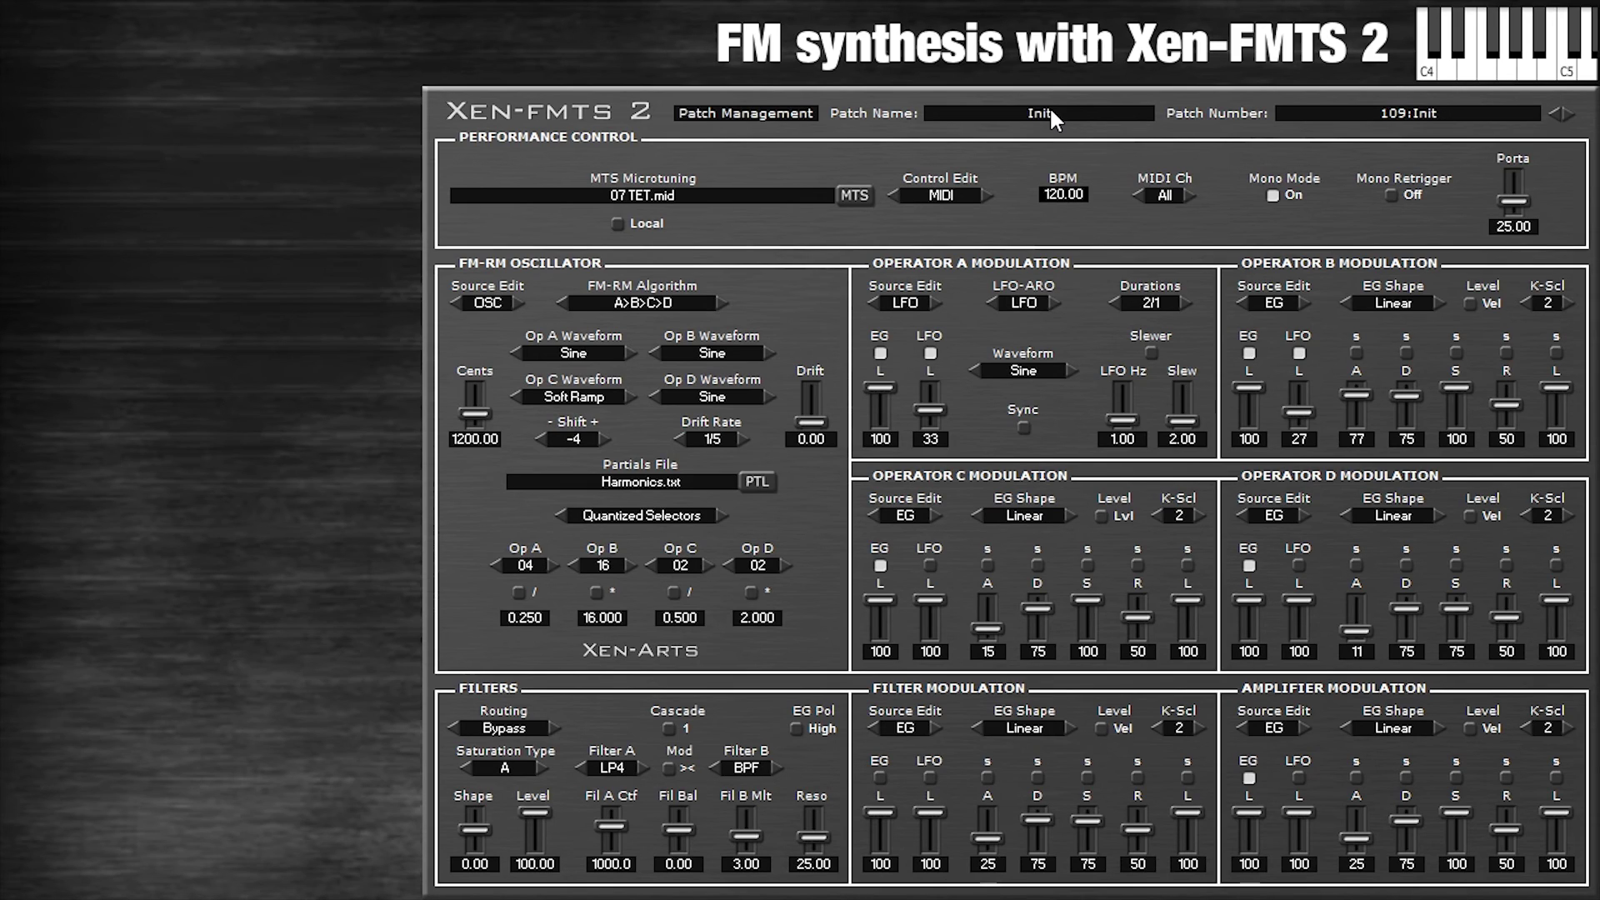
- Rename the patch to FM Life
{"action": "left_click", "coordinate": [1049, 108]}
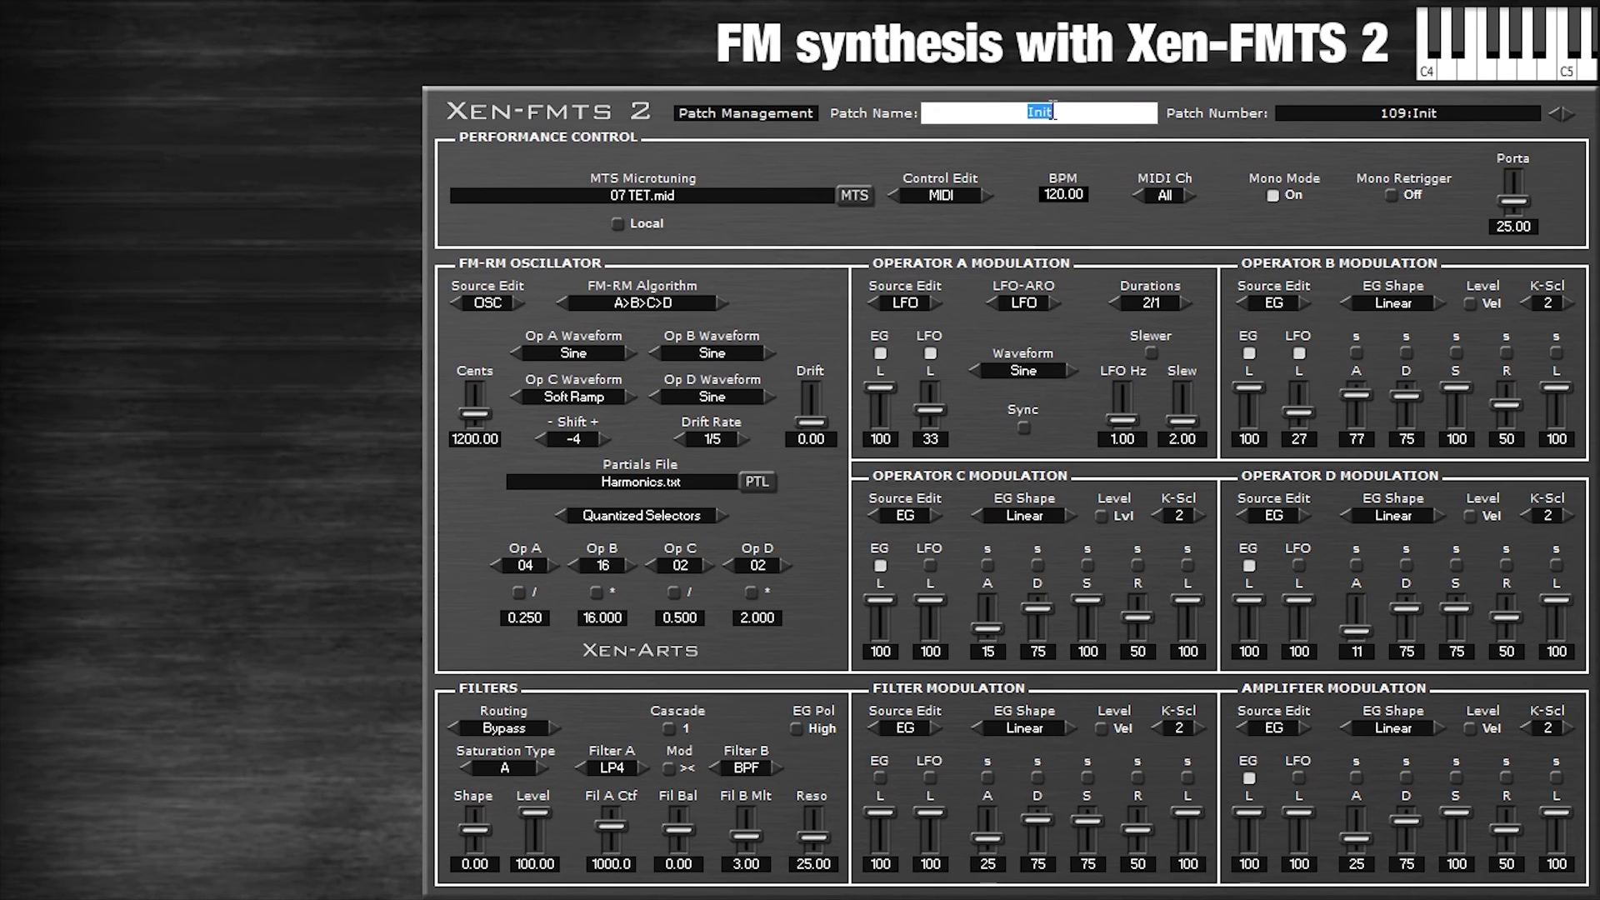
{"action": "type", "text": "FM"}
{"action": "type", "text": "  ite"}
{"action": "key", "text": "Return"}
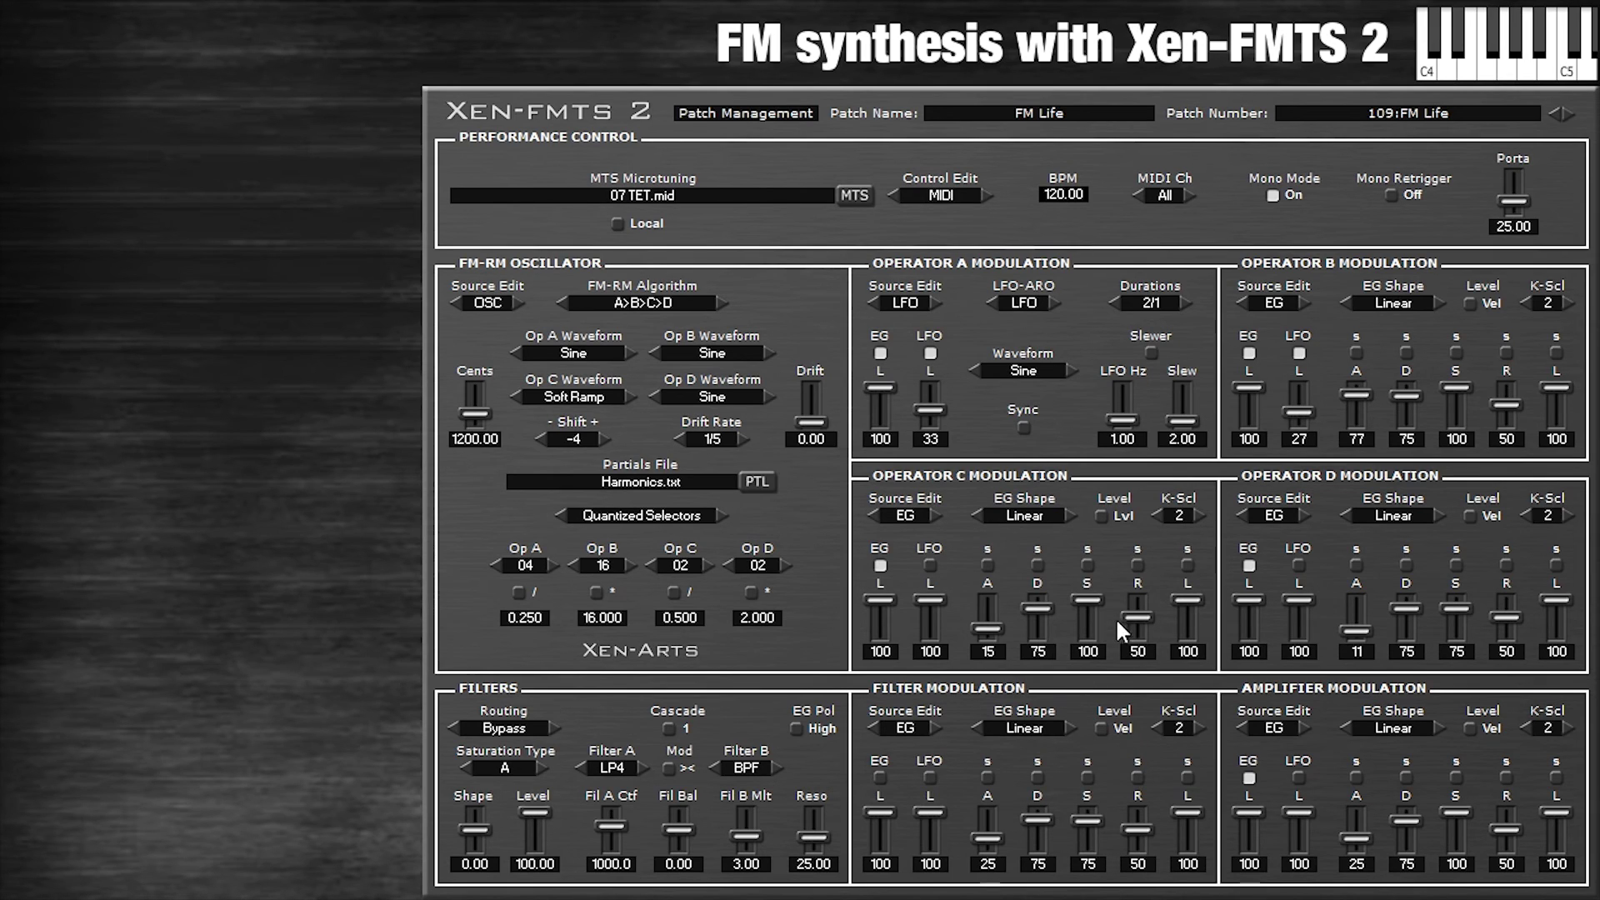
- Change the FM-RM oscillator's algorithm to A+B+C+D
{"action": "left_click", "coordinate": [650, 303]}
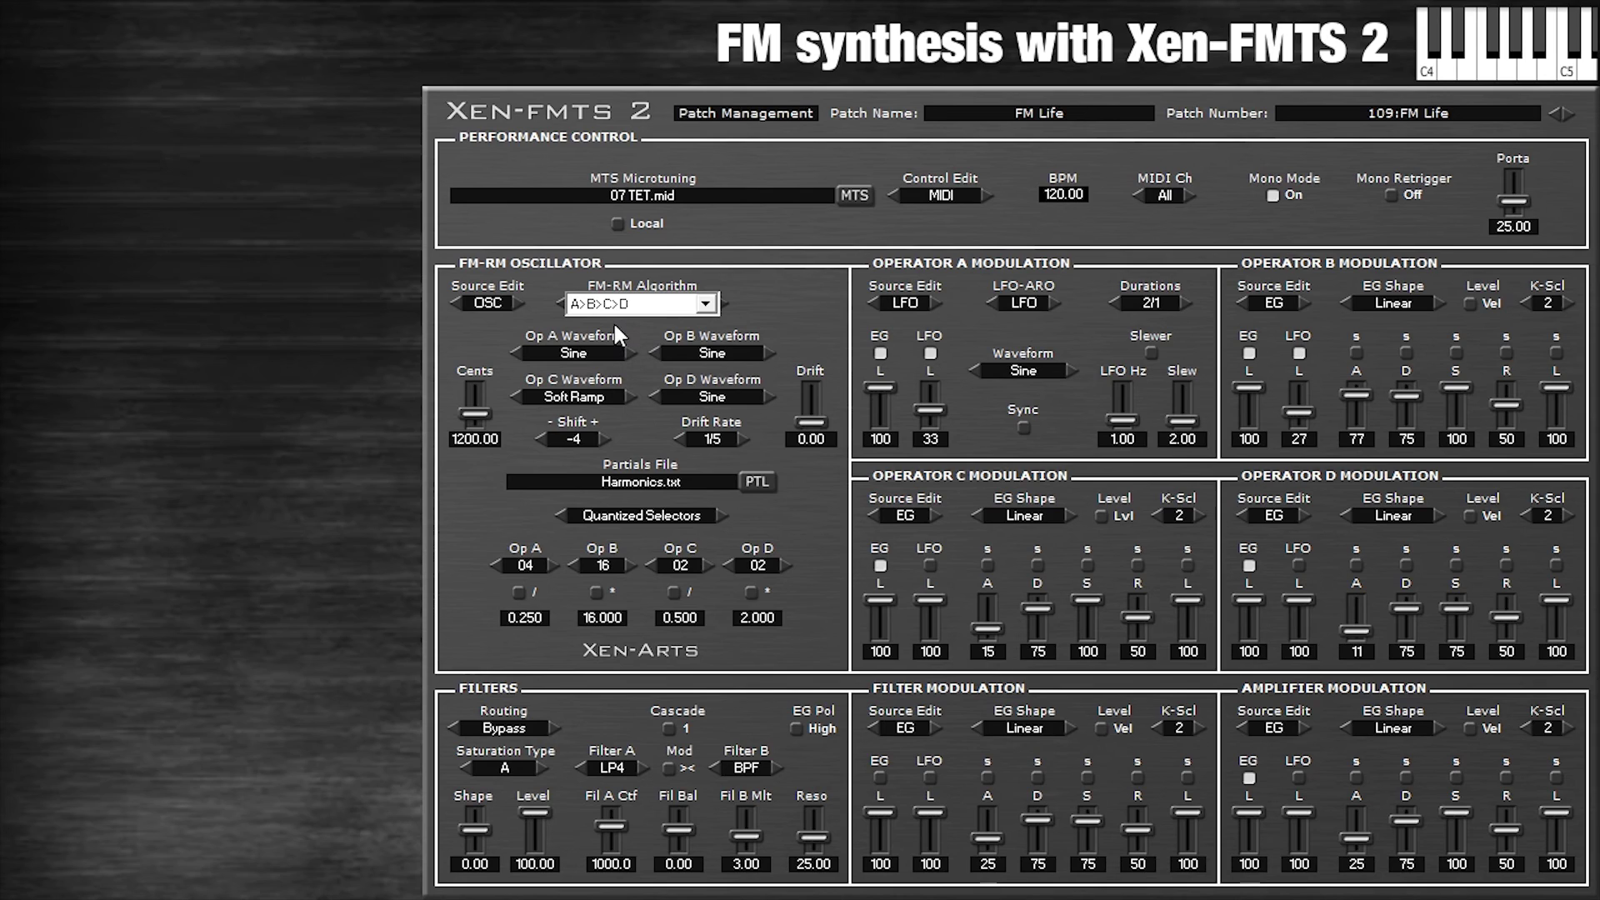
{"action": "key", "text": "Down"}
{"action": "left_click", "coordinate": [784, 300]}
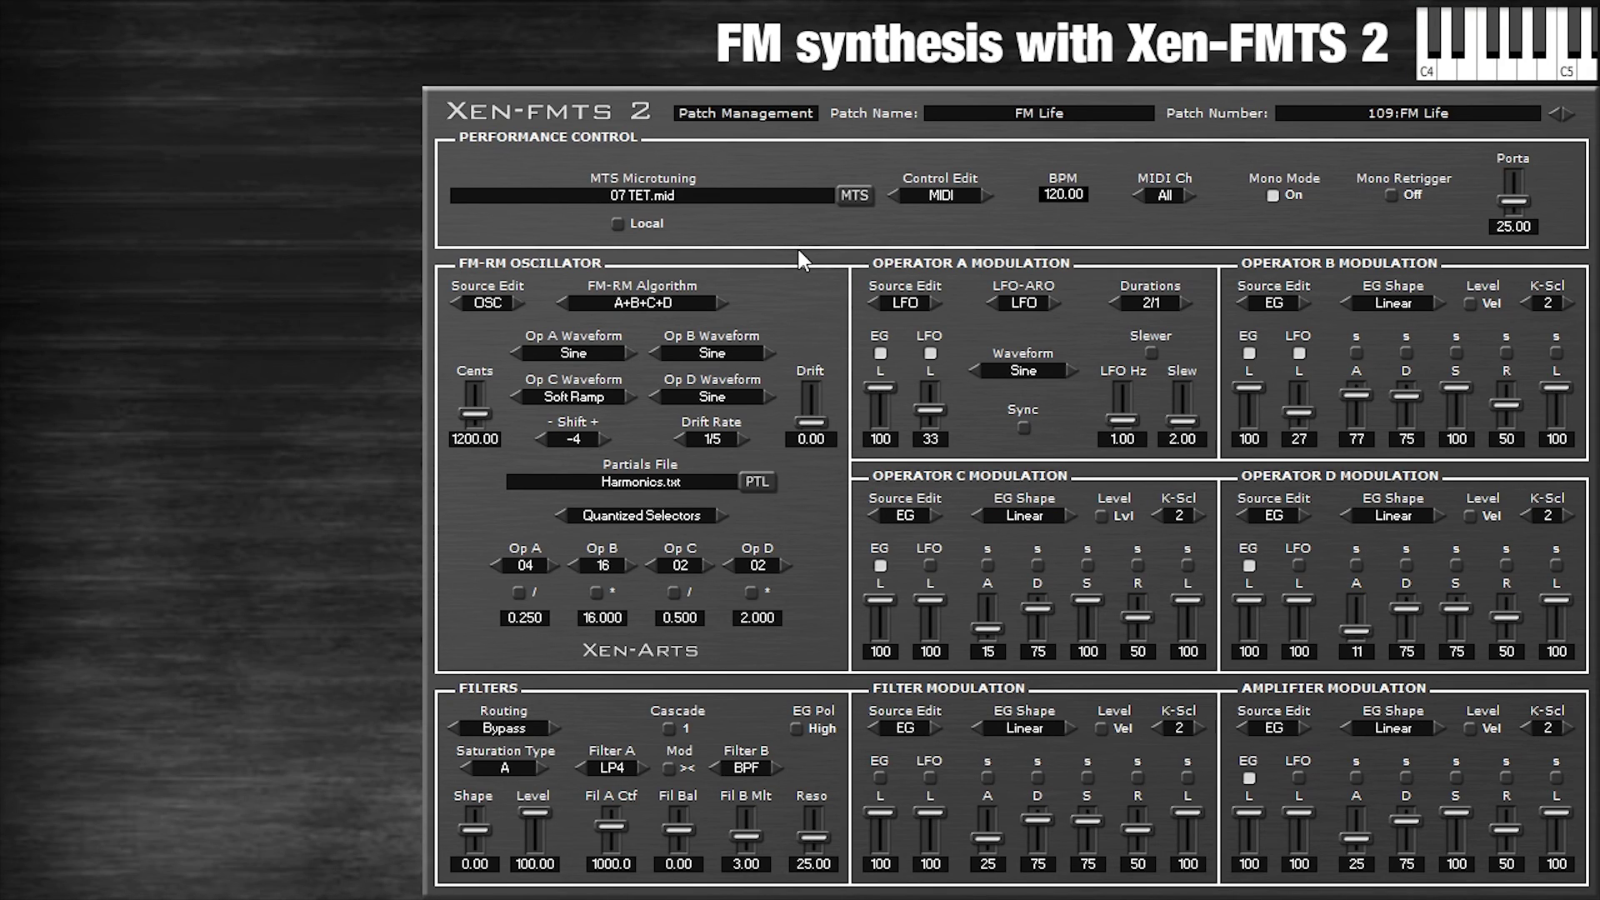
- Try the FM-RM oscillator algorithms (A*B)+(A*C)+(A*D), (A*B)*(C>D) and (A>B)+(A>C)+D in turn
{"action": "left_click", "coordinate": [647, 301]}
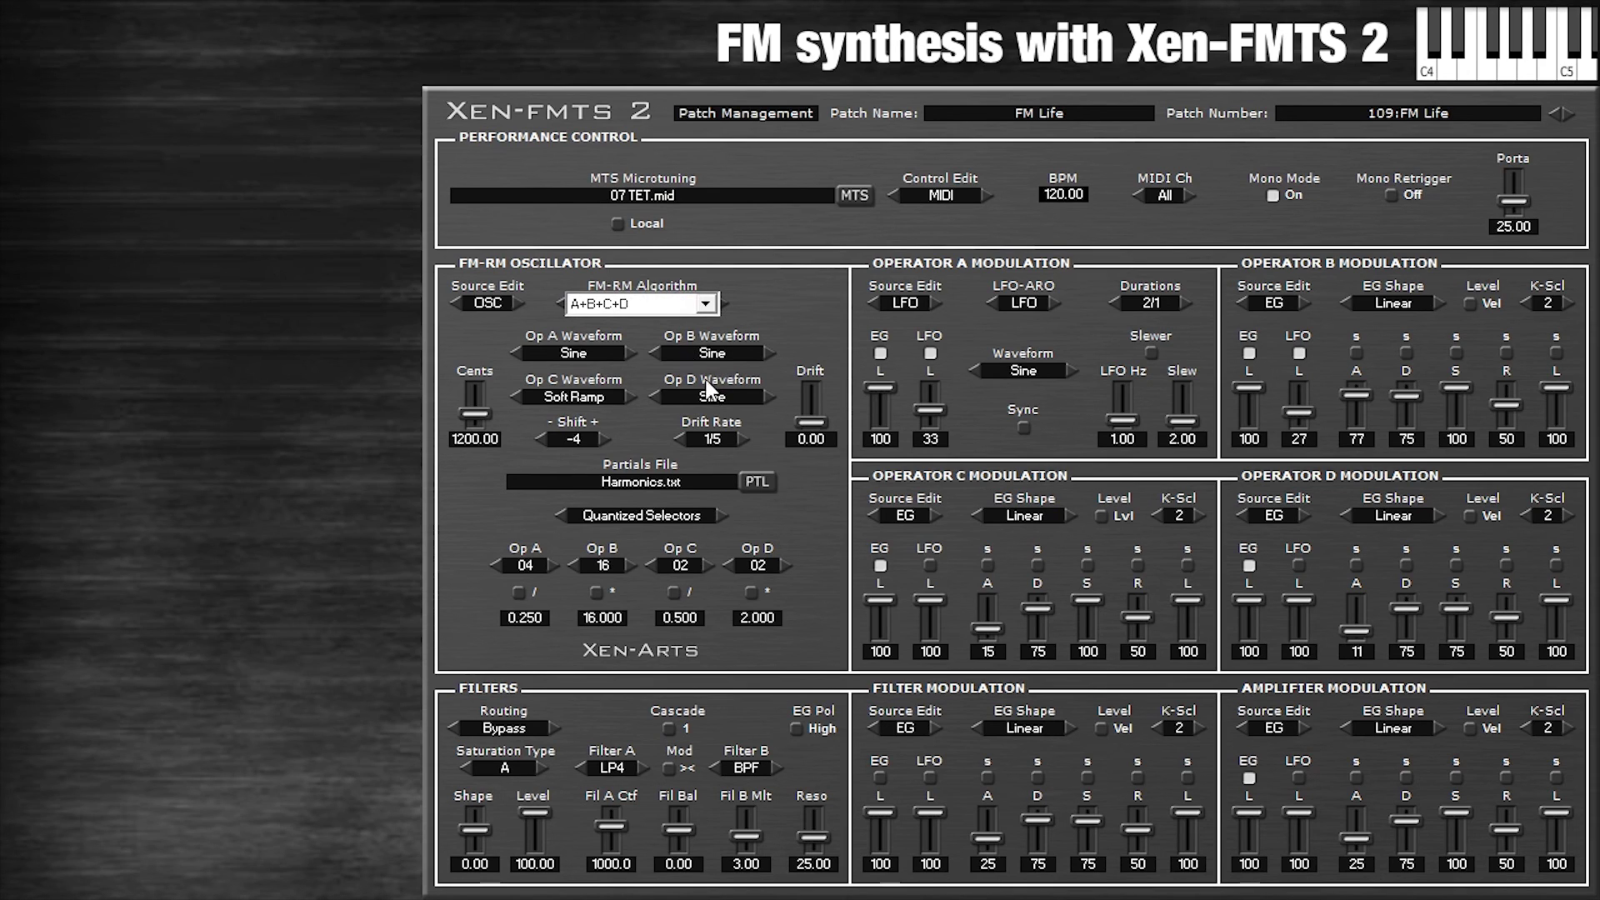
{"action": "left_click", "coordinate": [676, 323]}
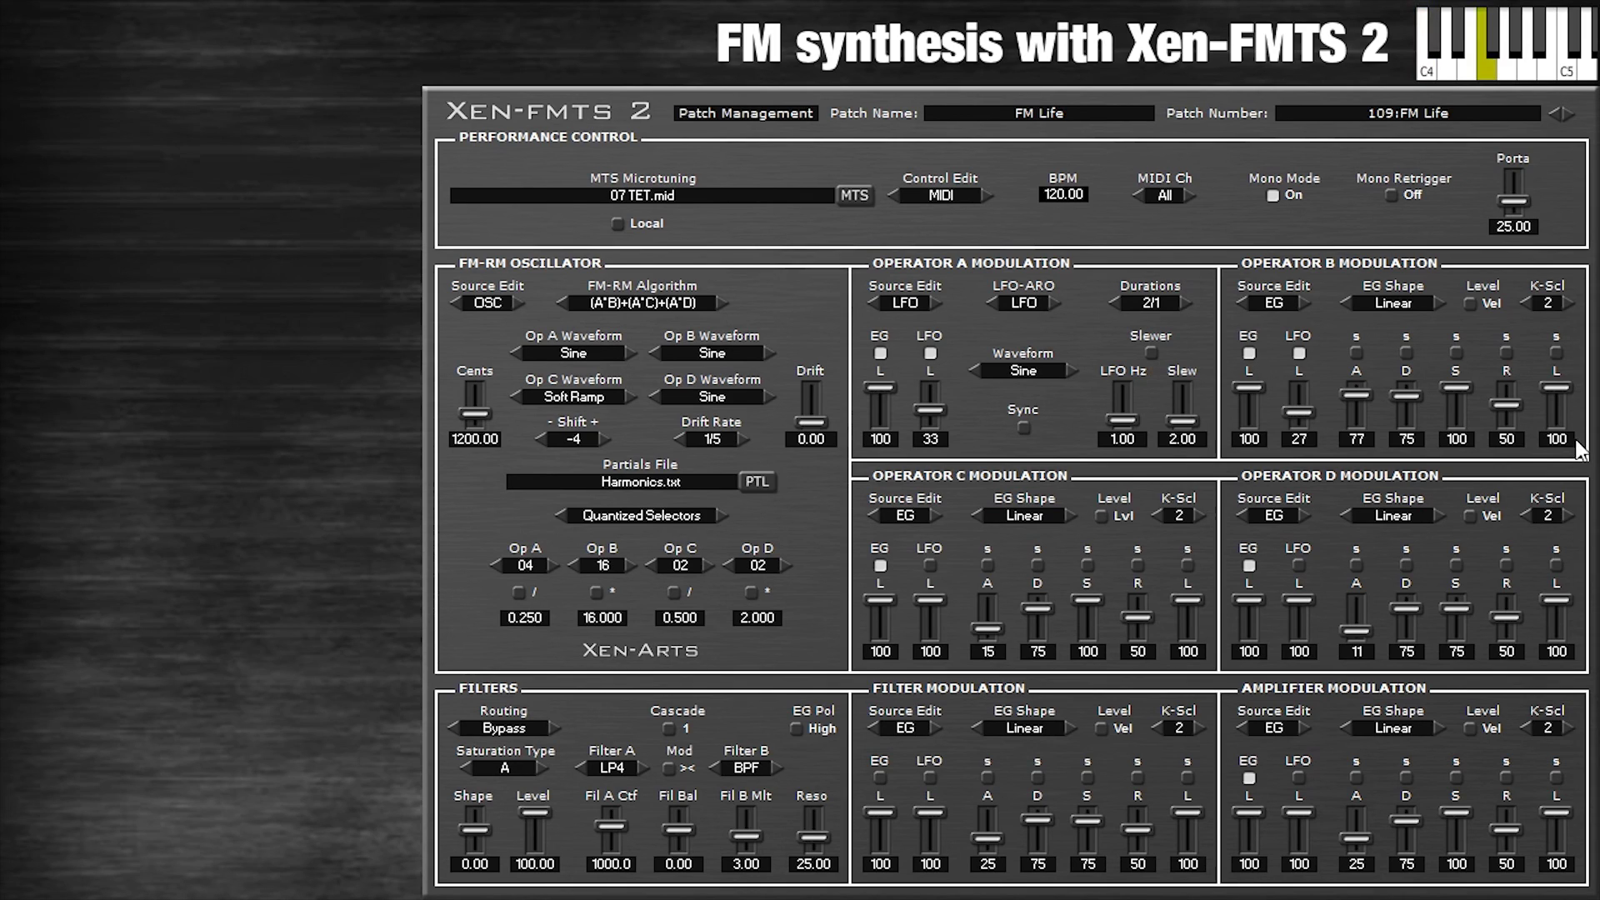
{"action": "left_click", "coordinate": [662, 304]}
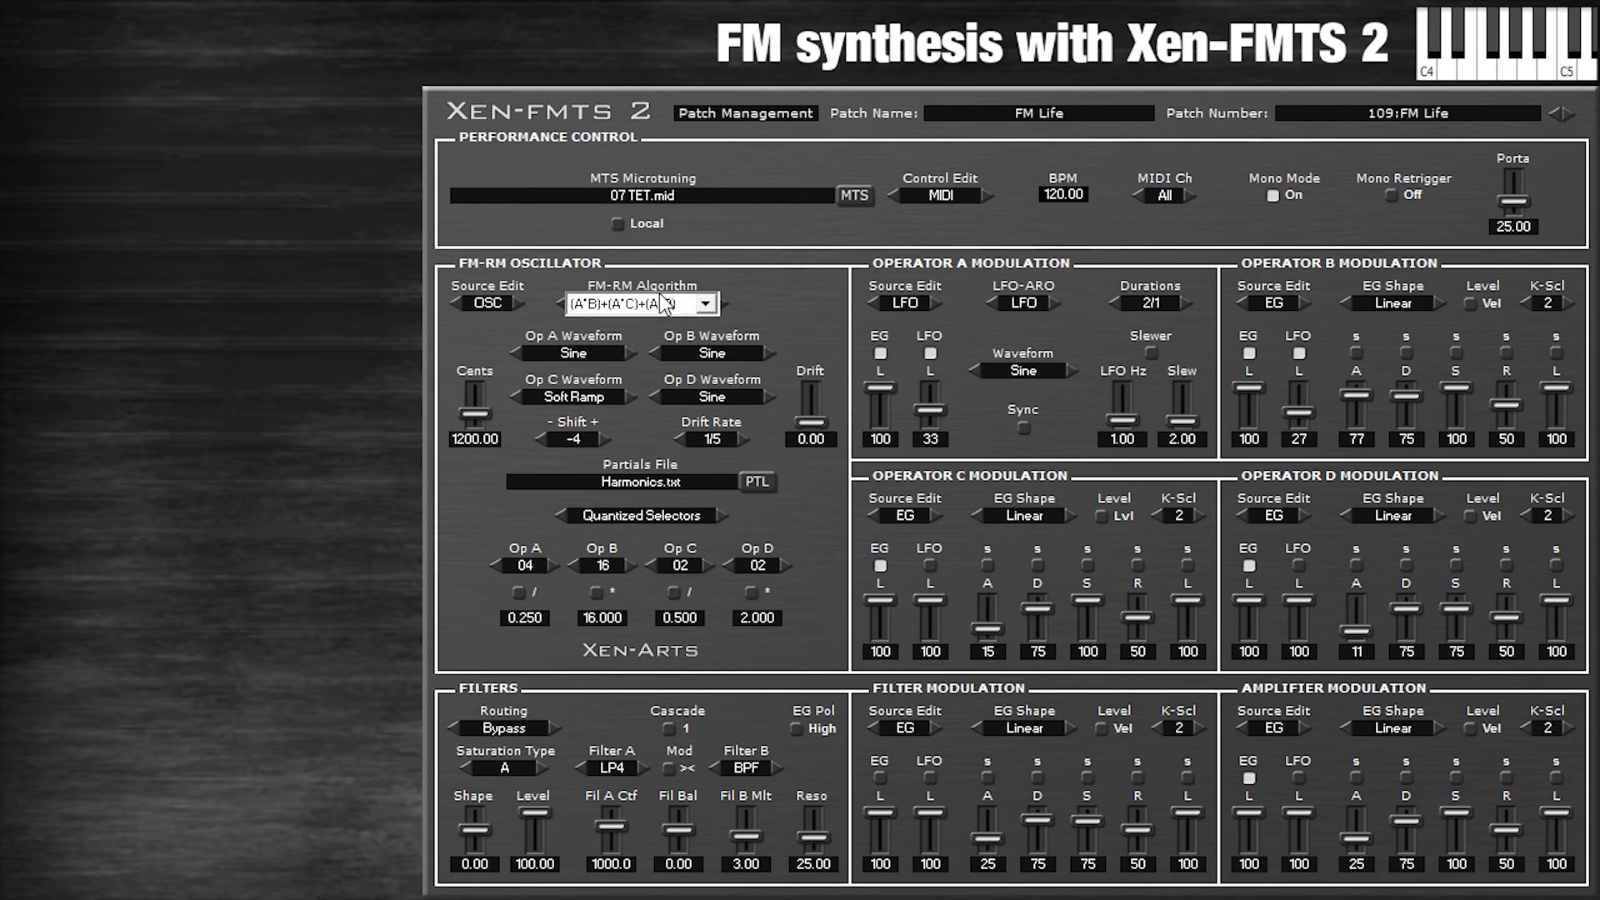
{"action": "key", "text": "Down"}
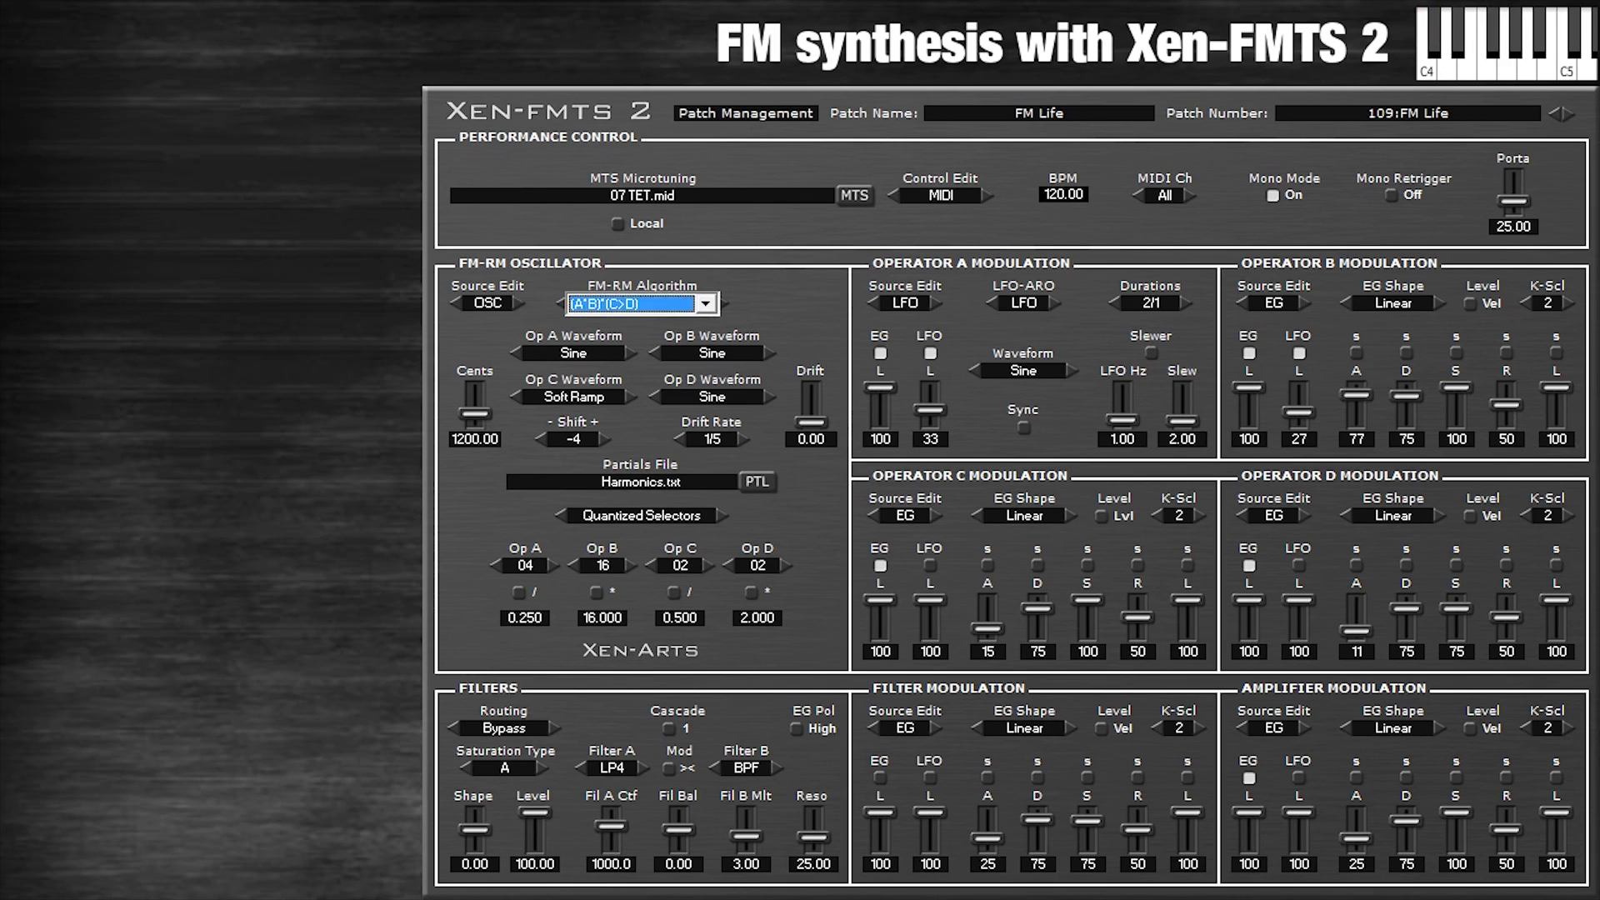
{"action": "key", "text": "Return"}
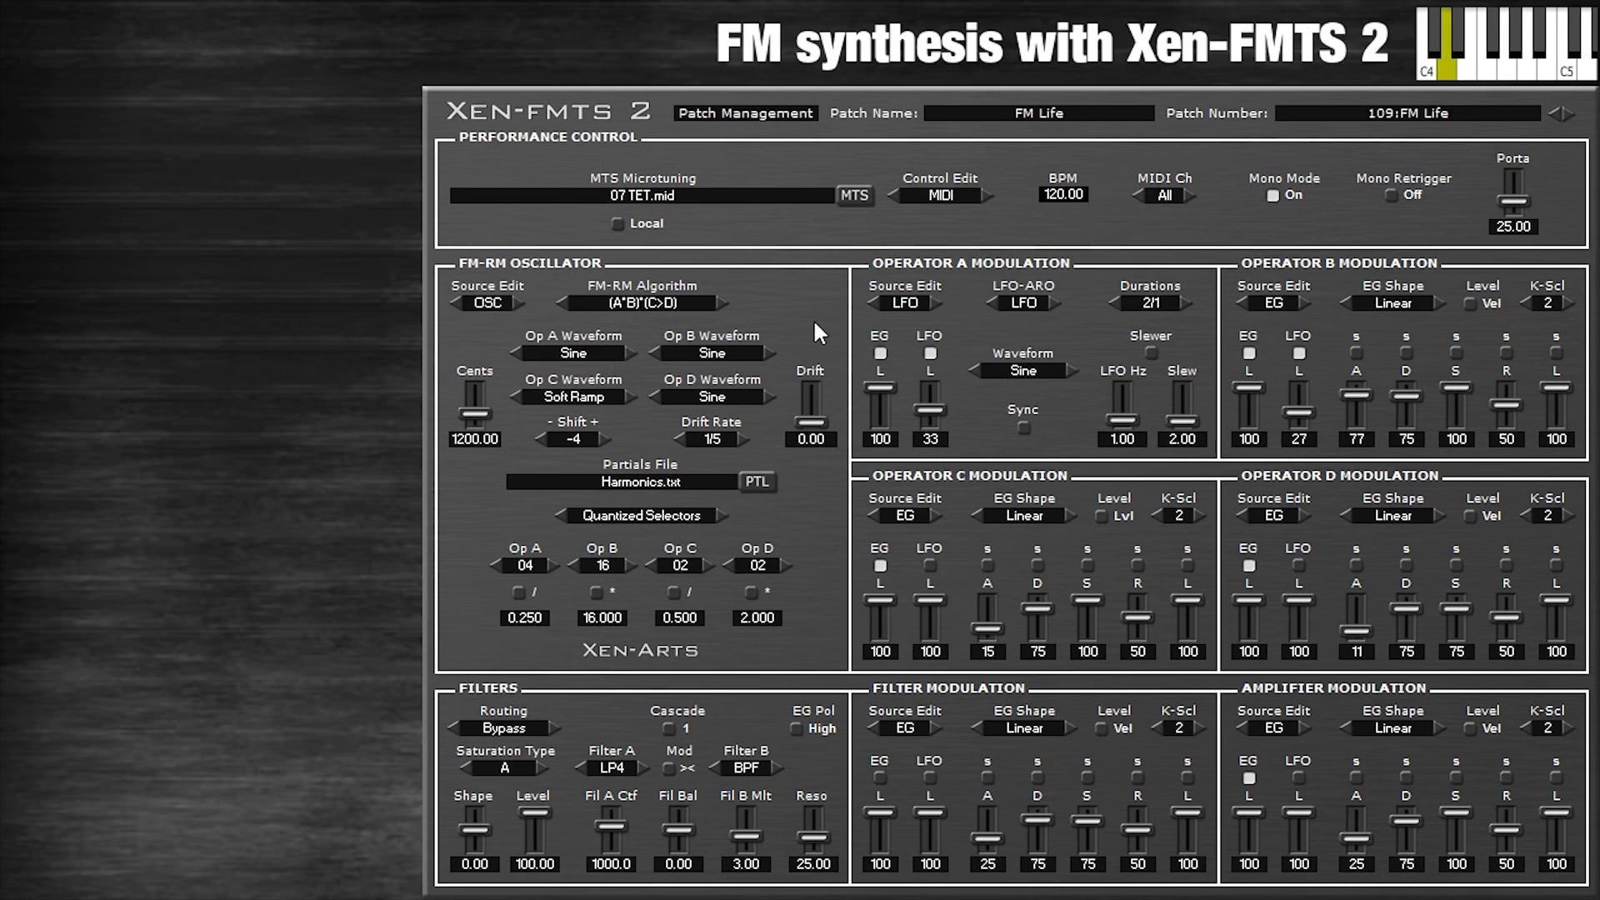
{"action": "left_click", "coordinate": [717, 299]}
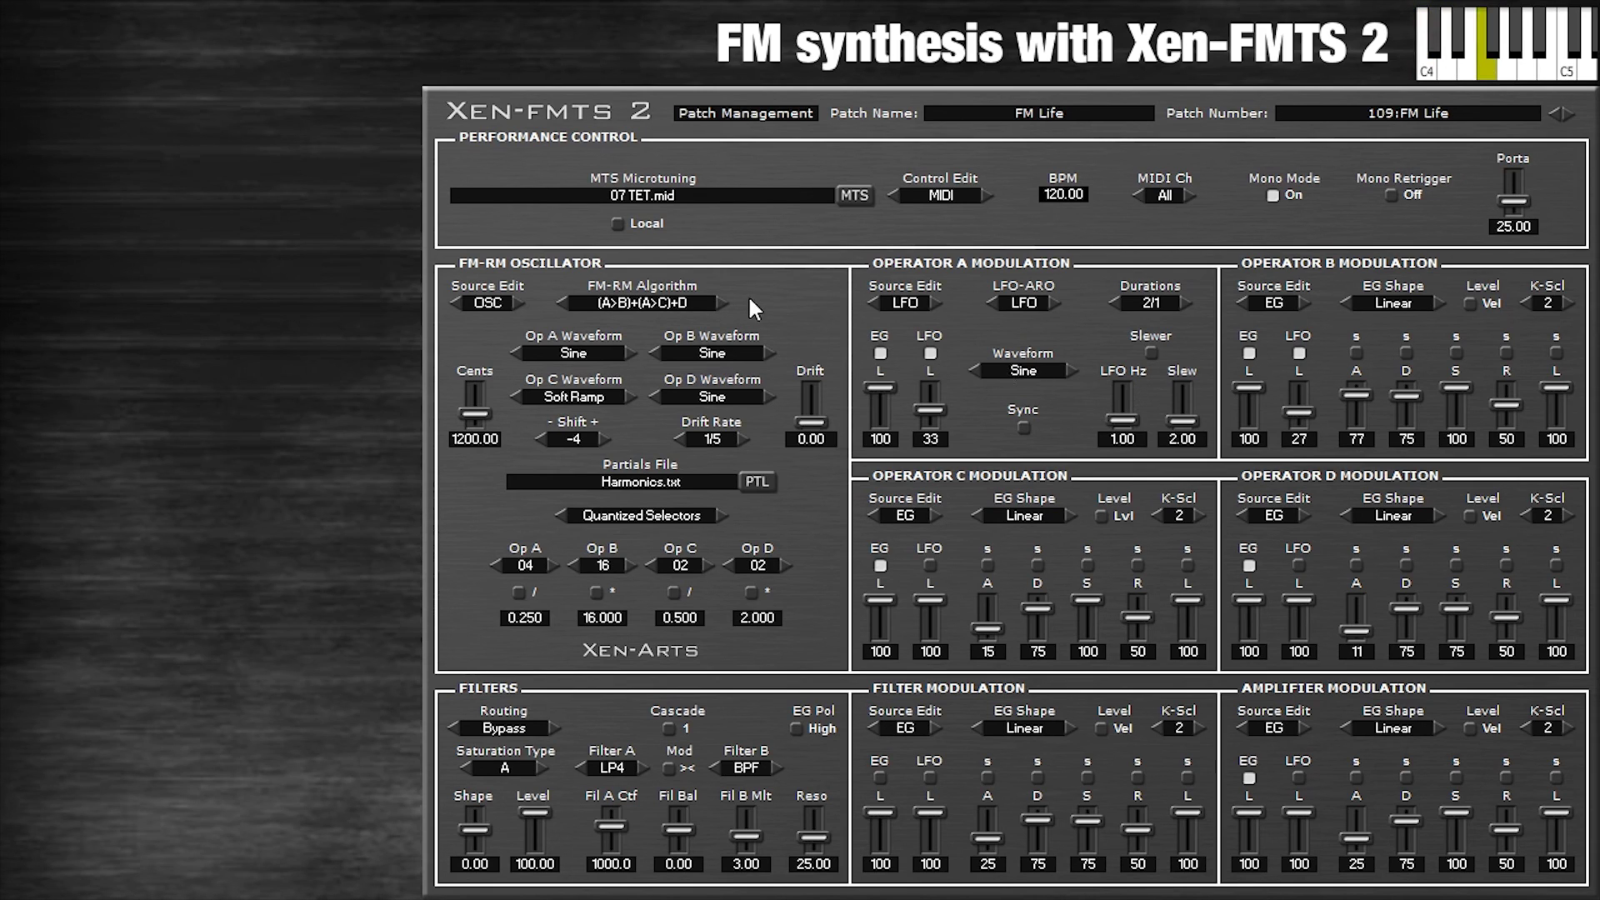
- Set the FM-RM oscillator's algorithm to A>B>C>D
{"action": "left_click", "coordinate": [669, 305]}
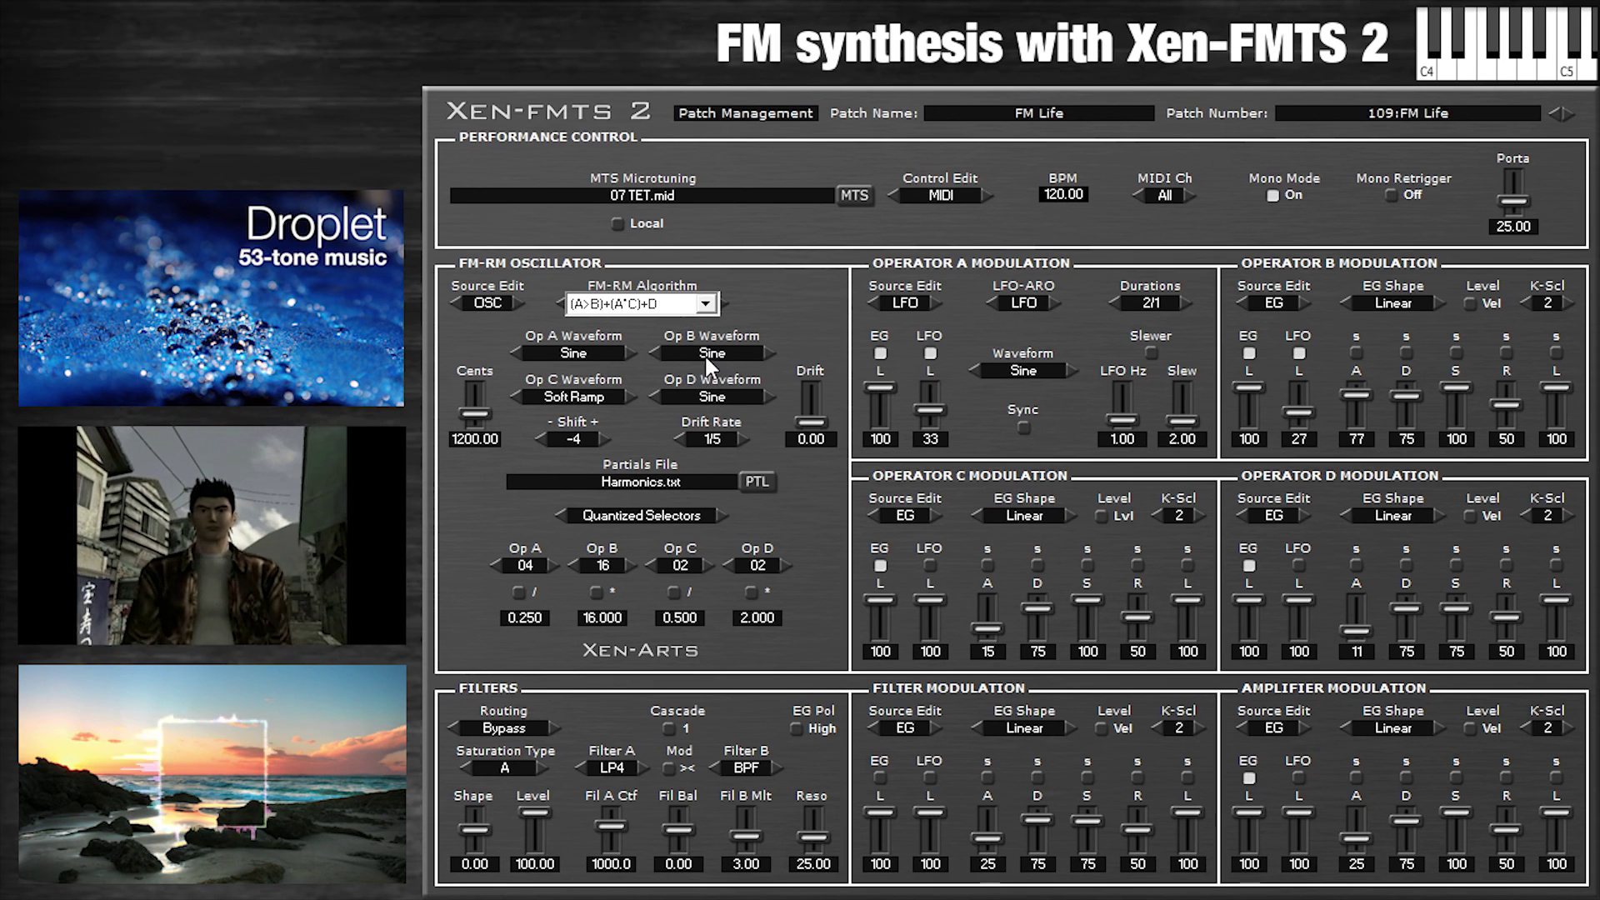
{"action": "key", "text": "Up"}
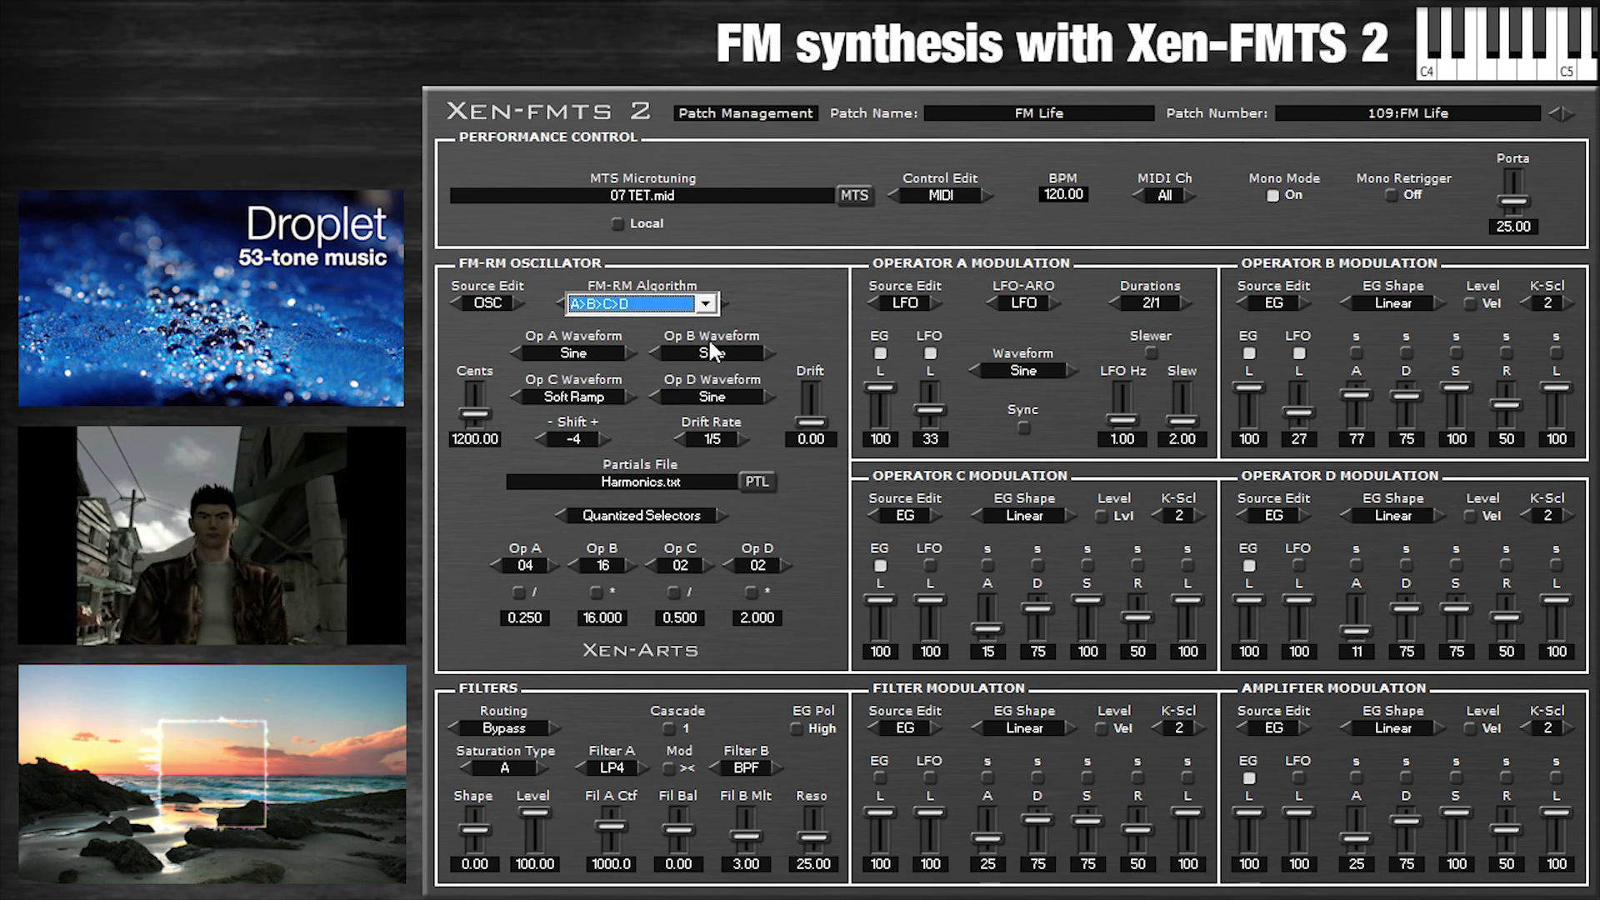
{"action": "key", "text": "Return"}
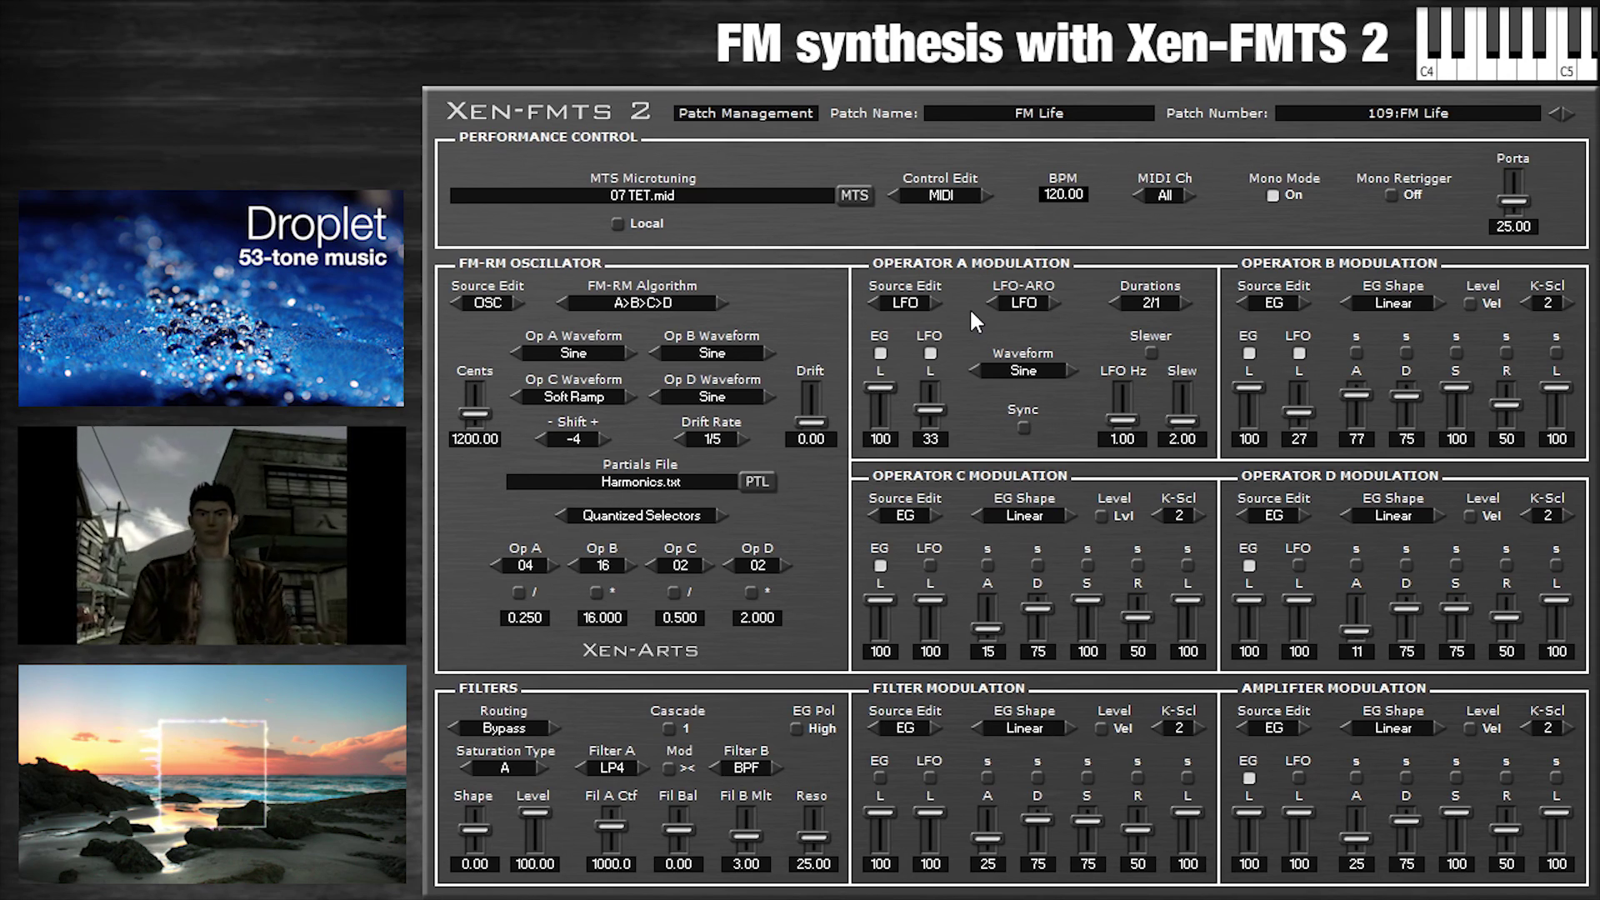